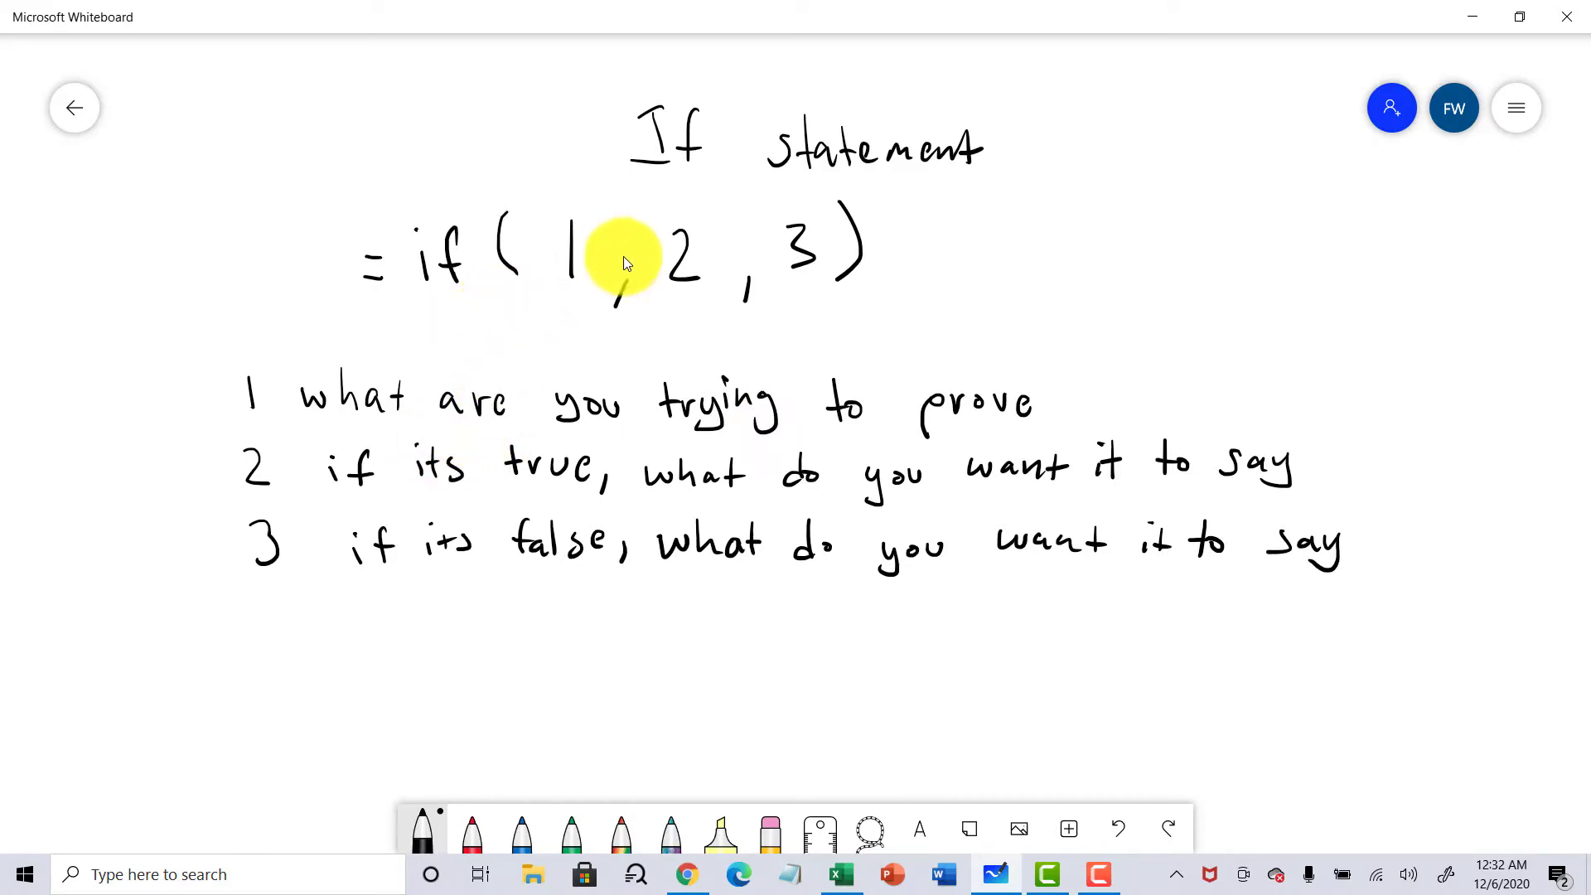
Step: Switch to the Excel workbook and review the Month, Budget and Actual columns, including the January entries
click(845, 877)
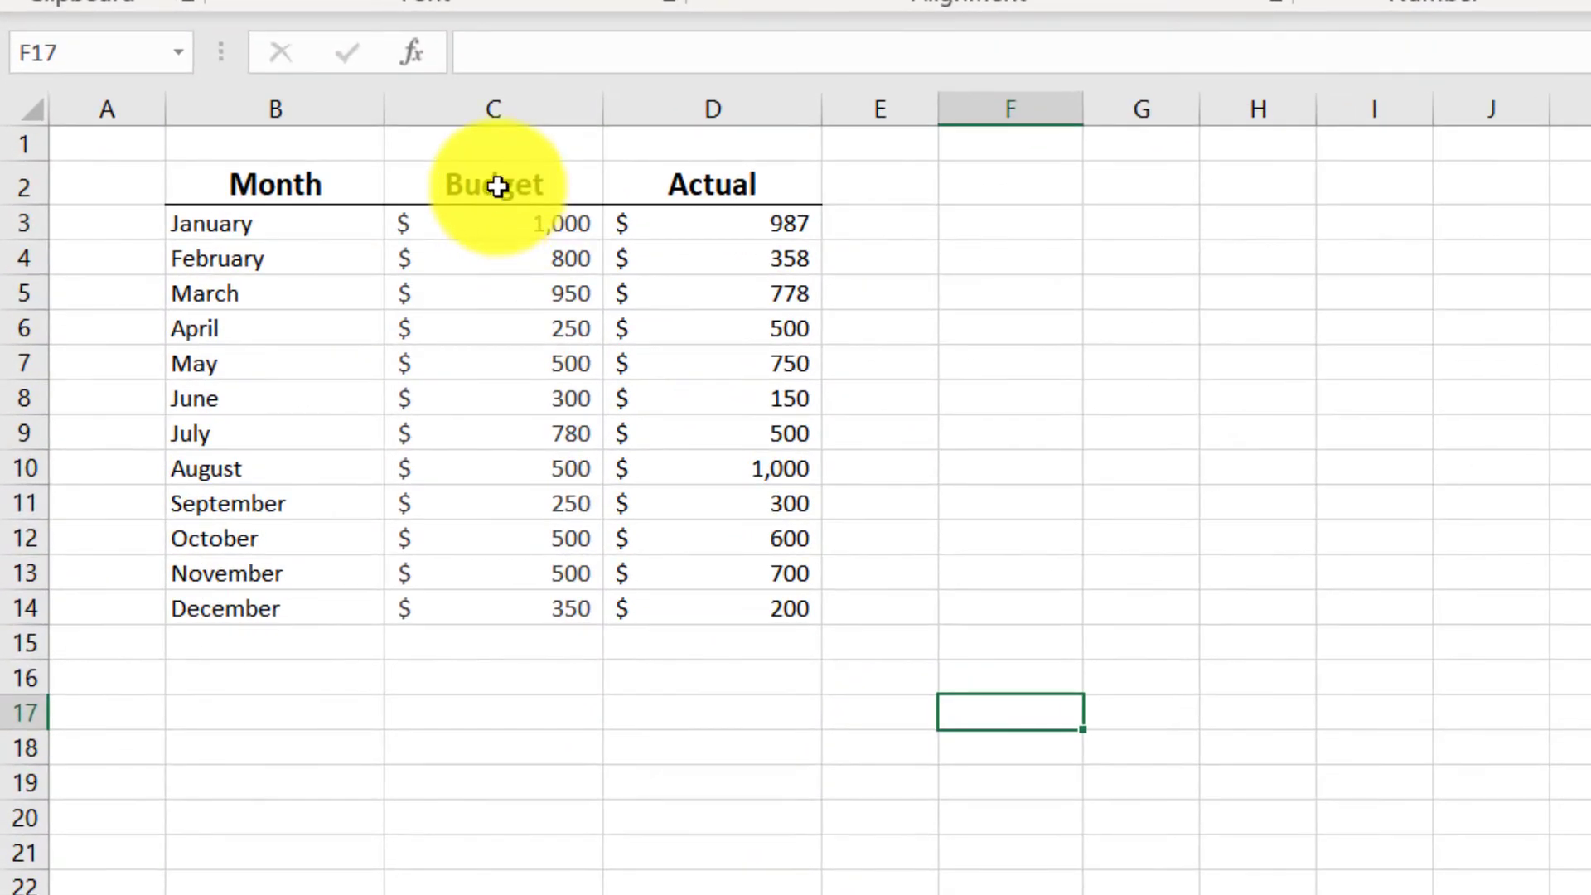
drag(280, 193, 286, 613)
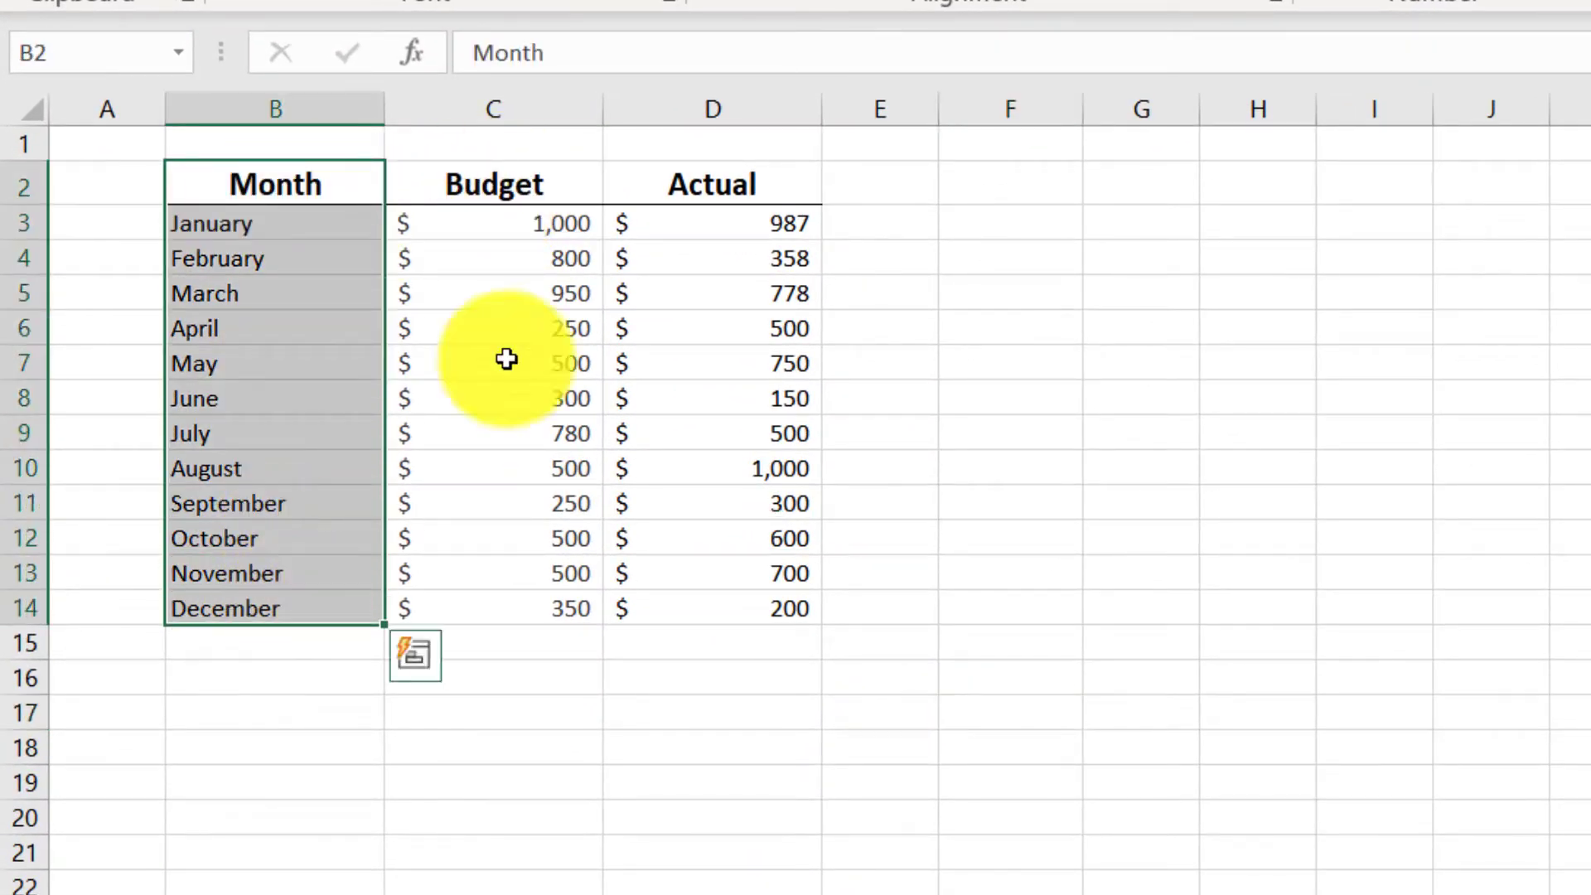
drag(539, 150, 520, 612)
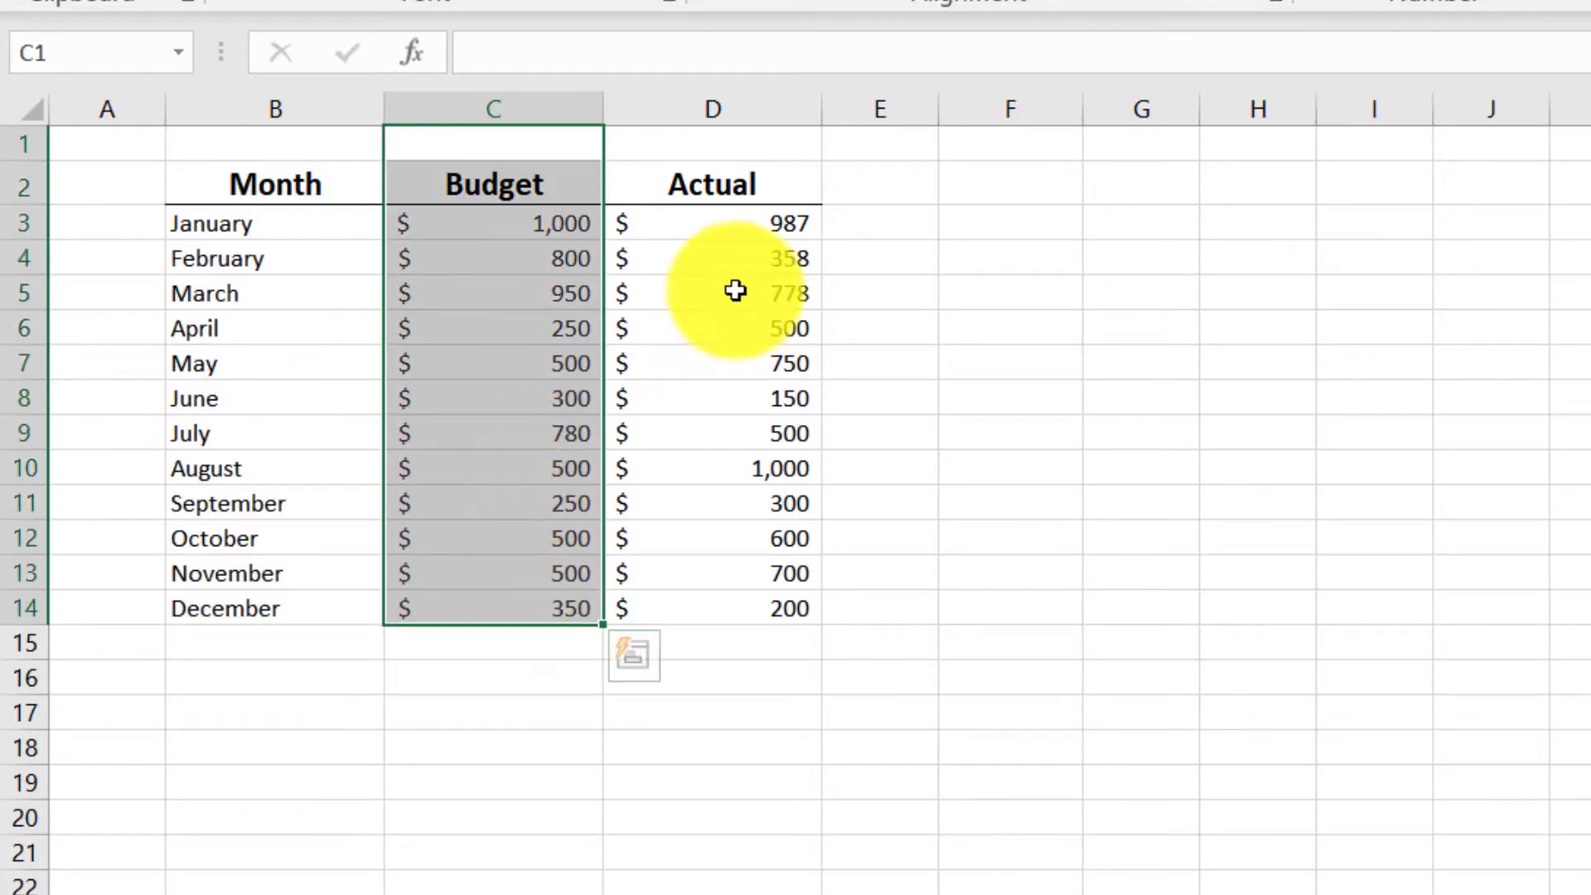
drag(763, 171, 763, 611)
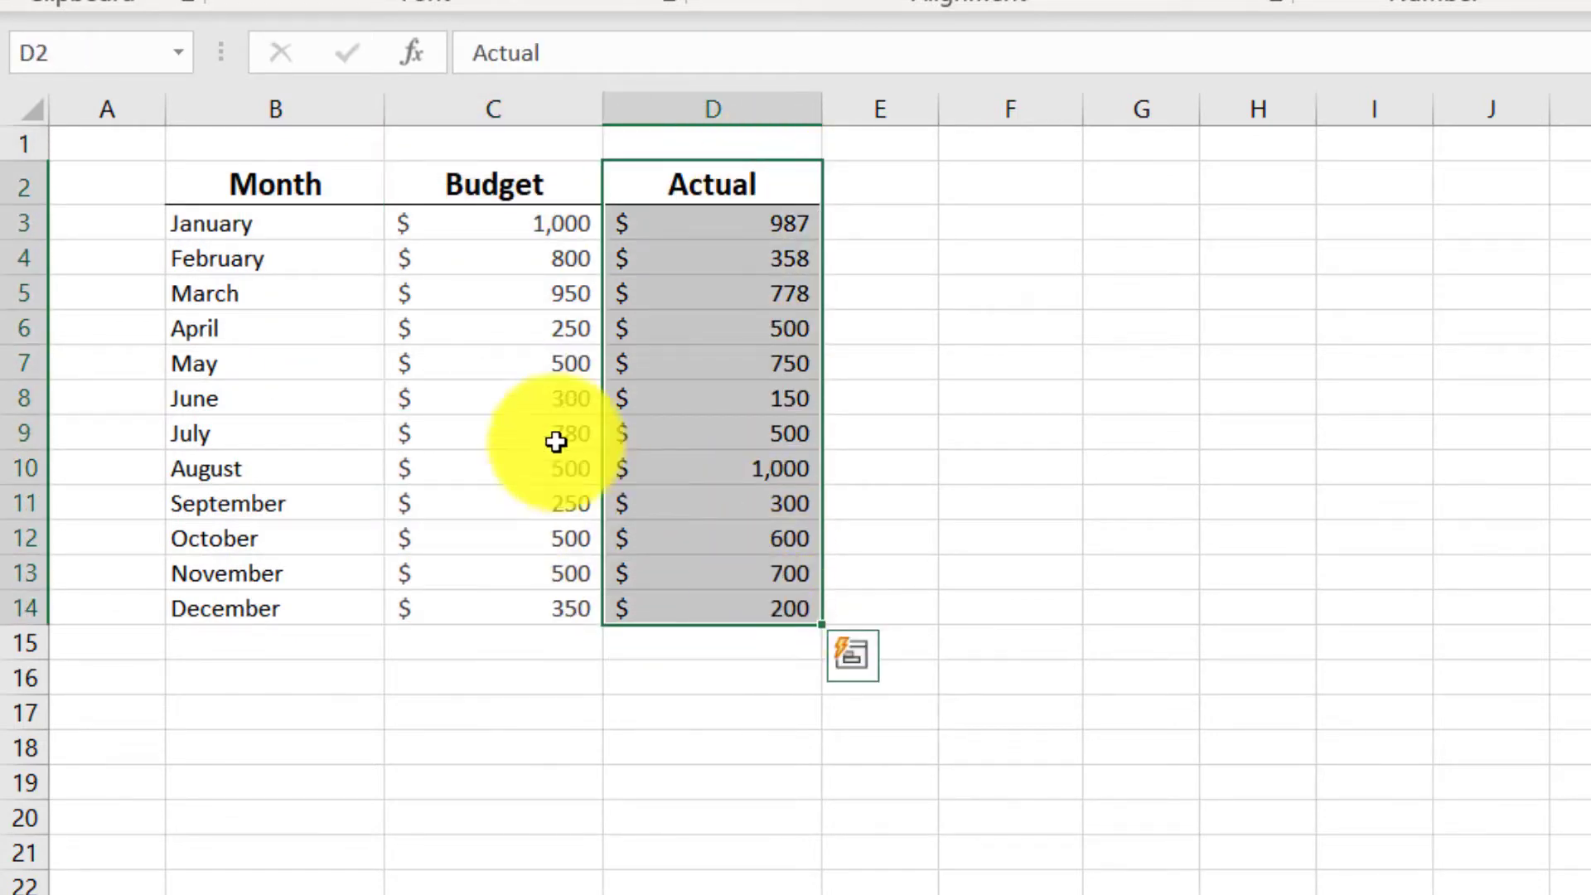
click(501, 352)
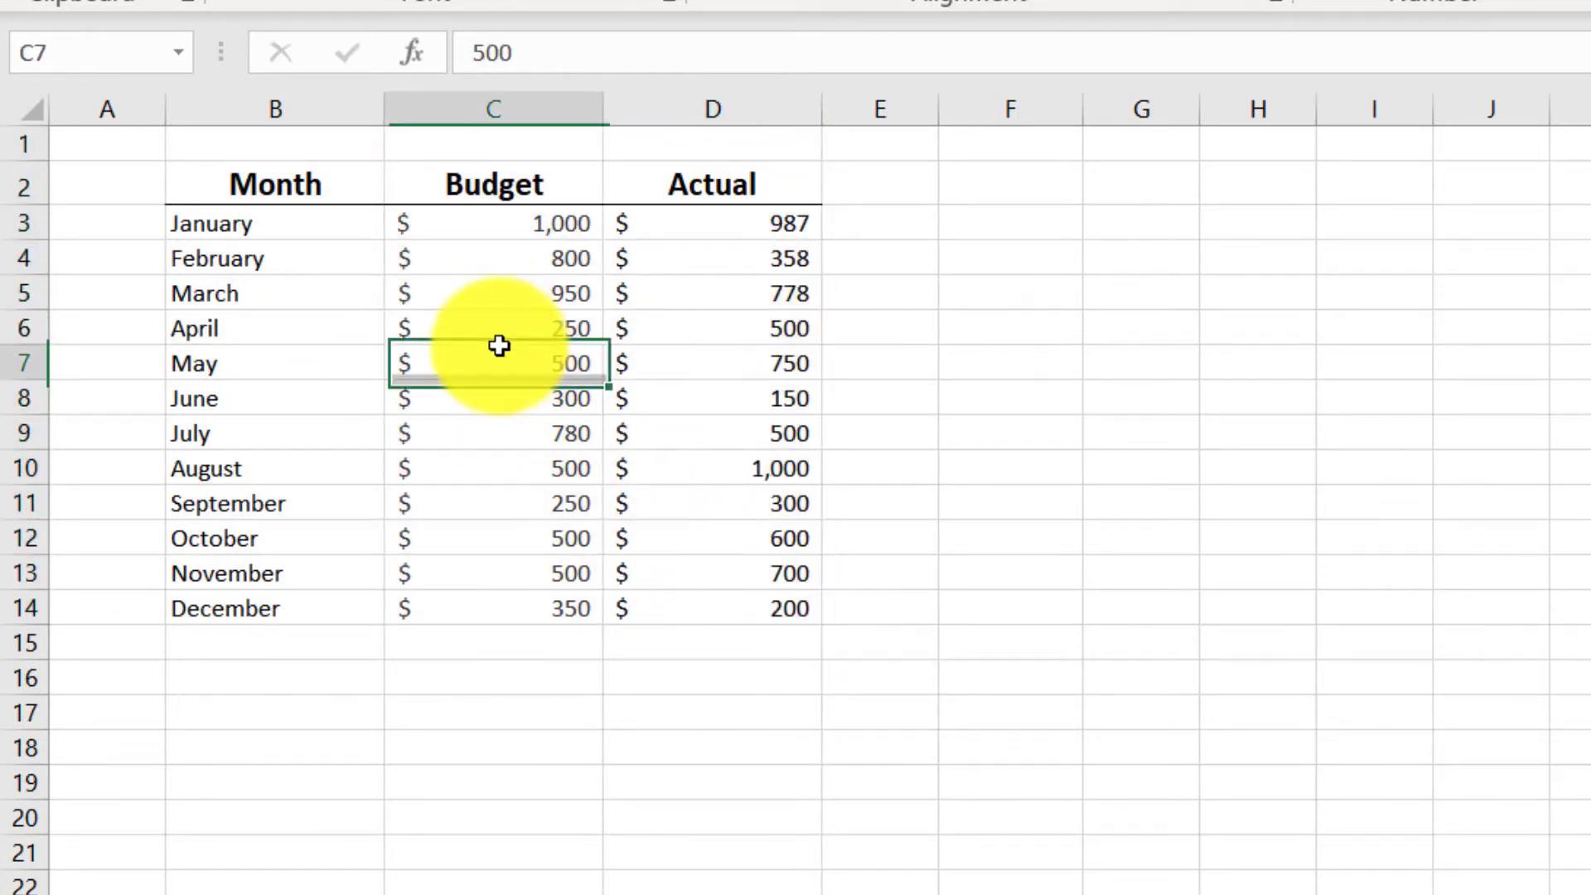
click(306, 222)
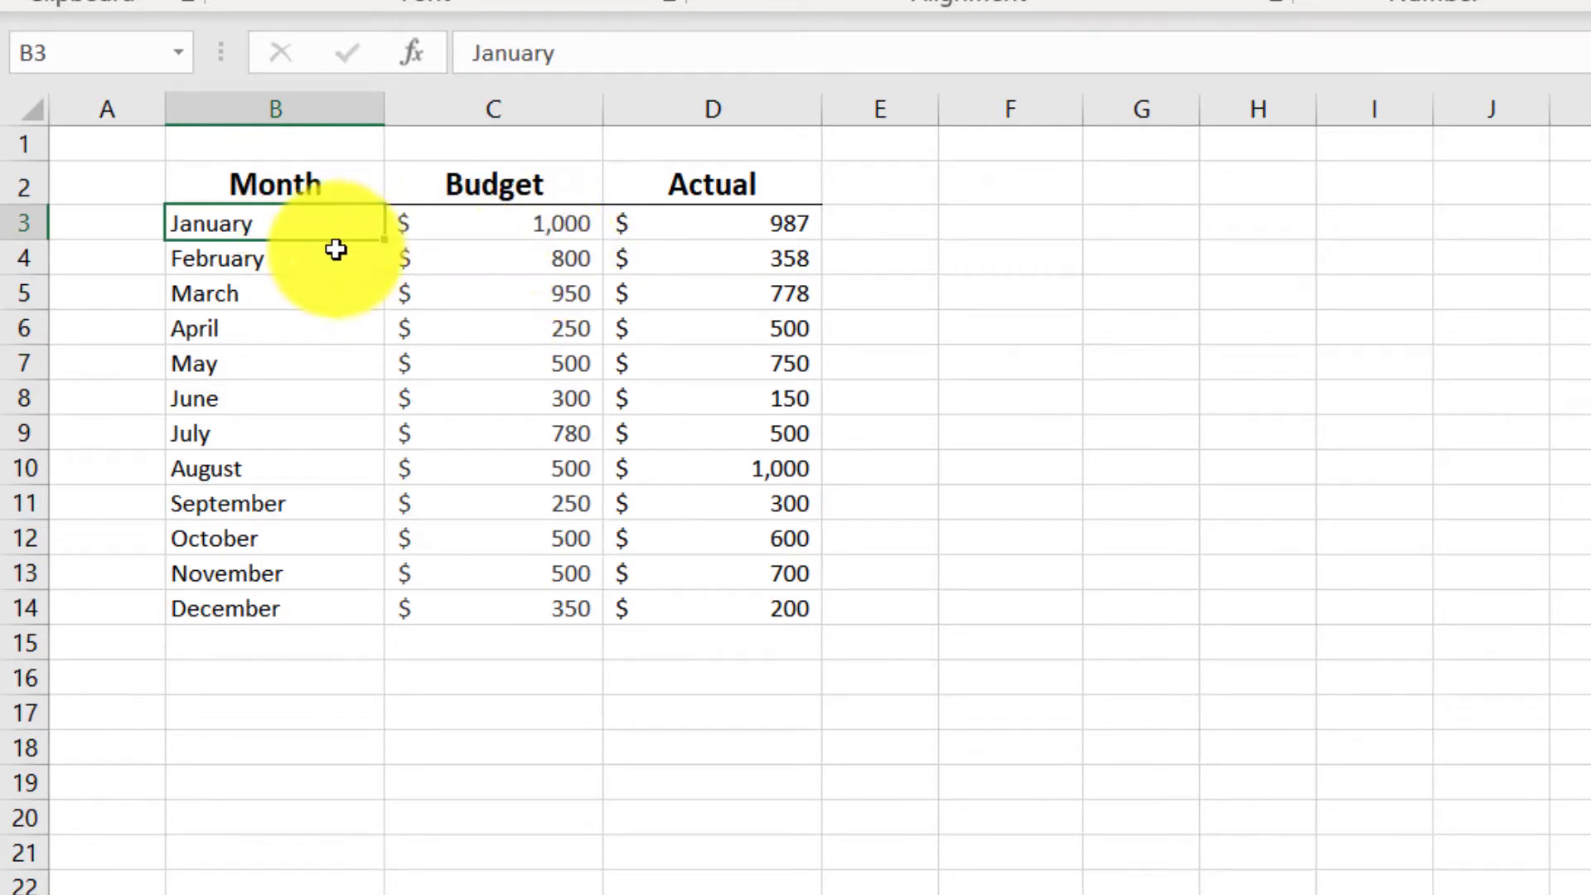
click(500, 231)
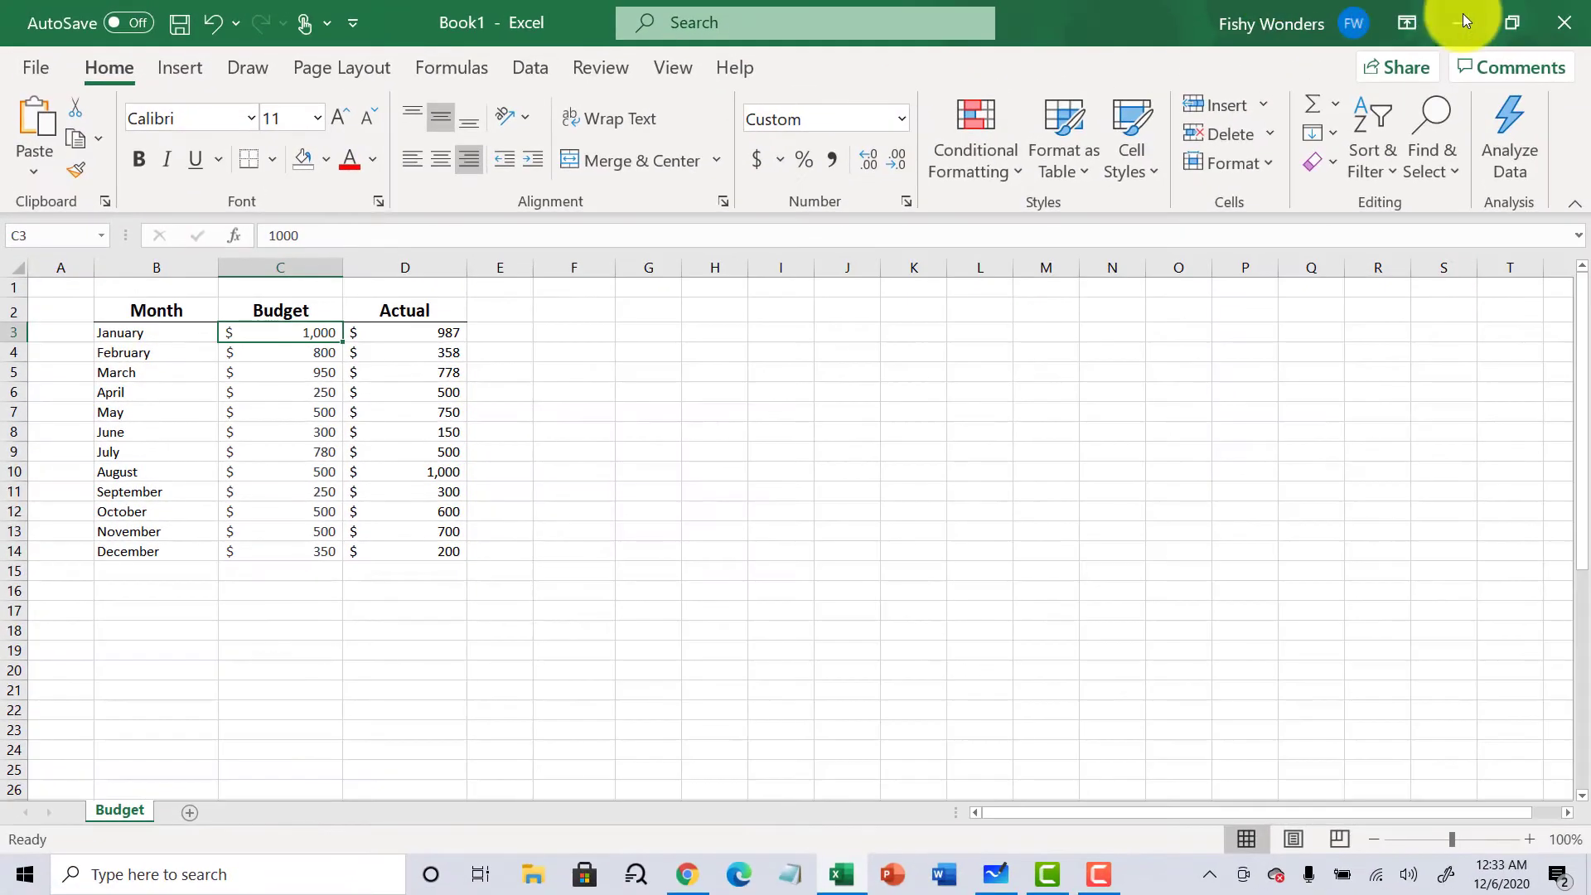
Step: Compare the IF statement notes in Microsoft Whiteboard with January's budget and actual figures in Excel, ending in Excel
click(1474, 17)
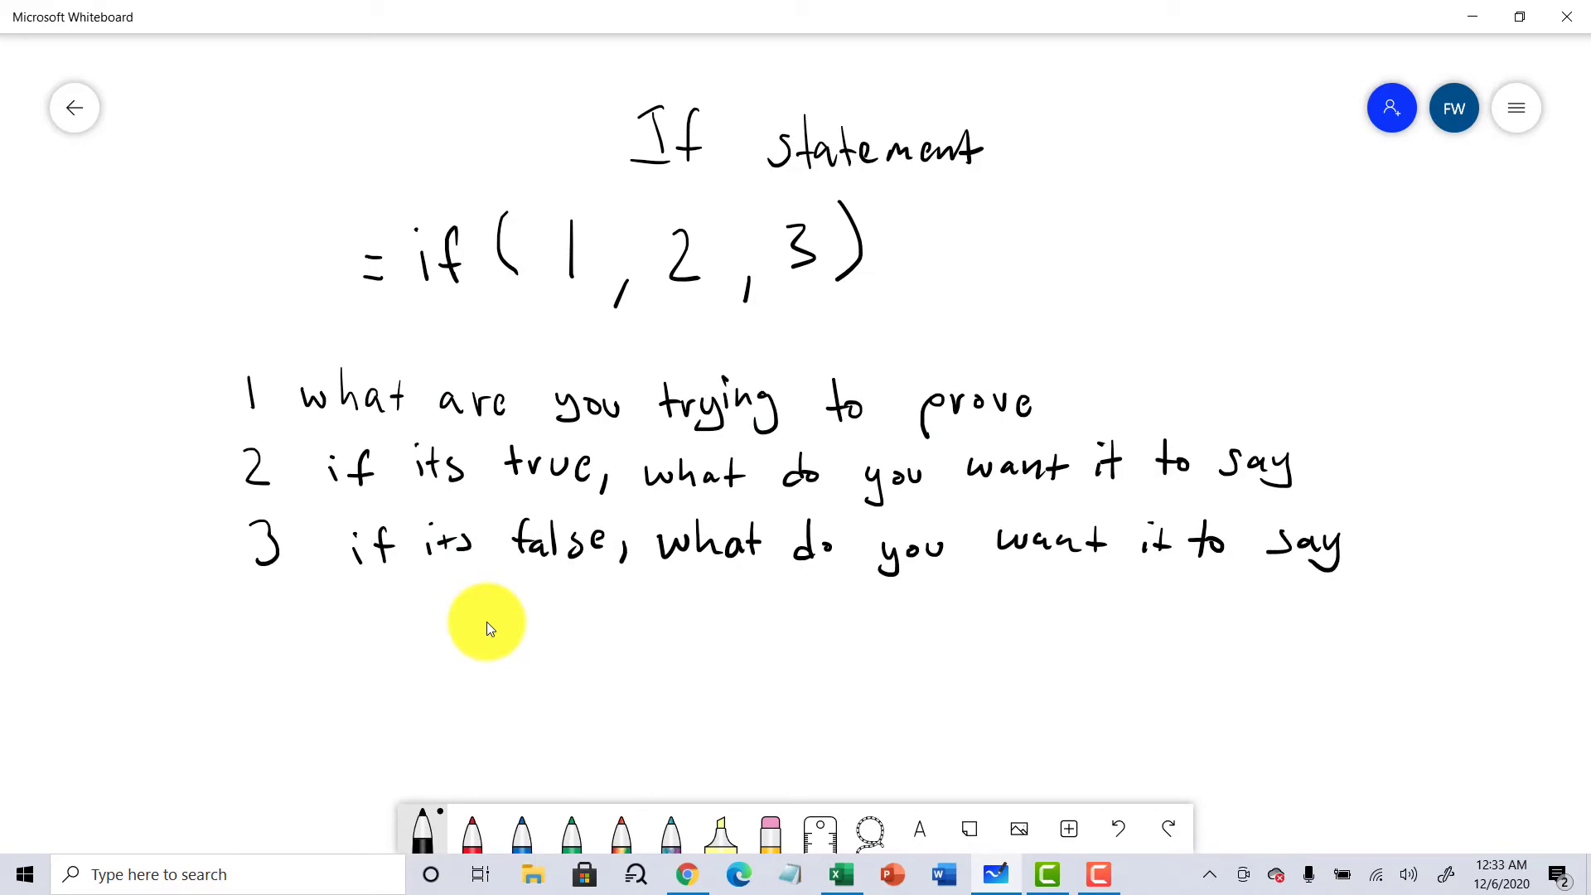
click(841, 874)
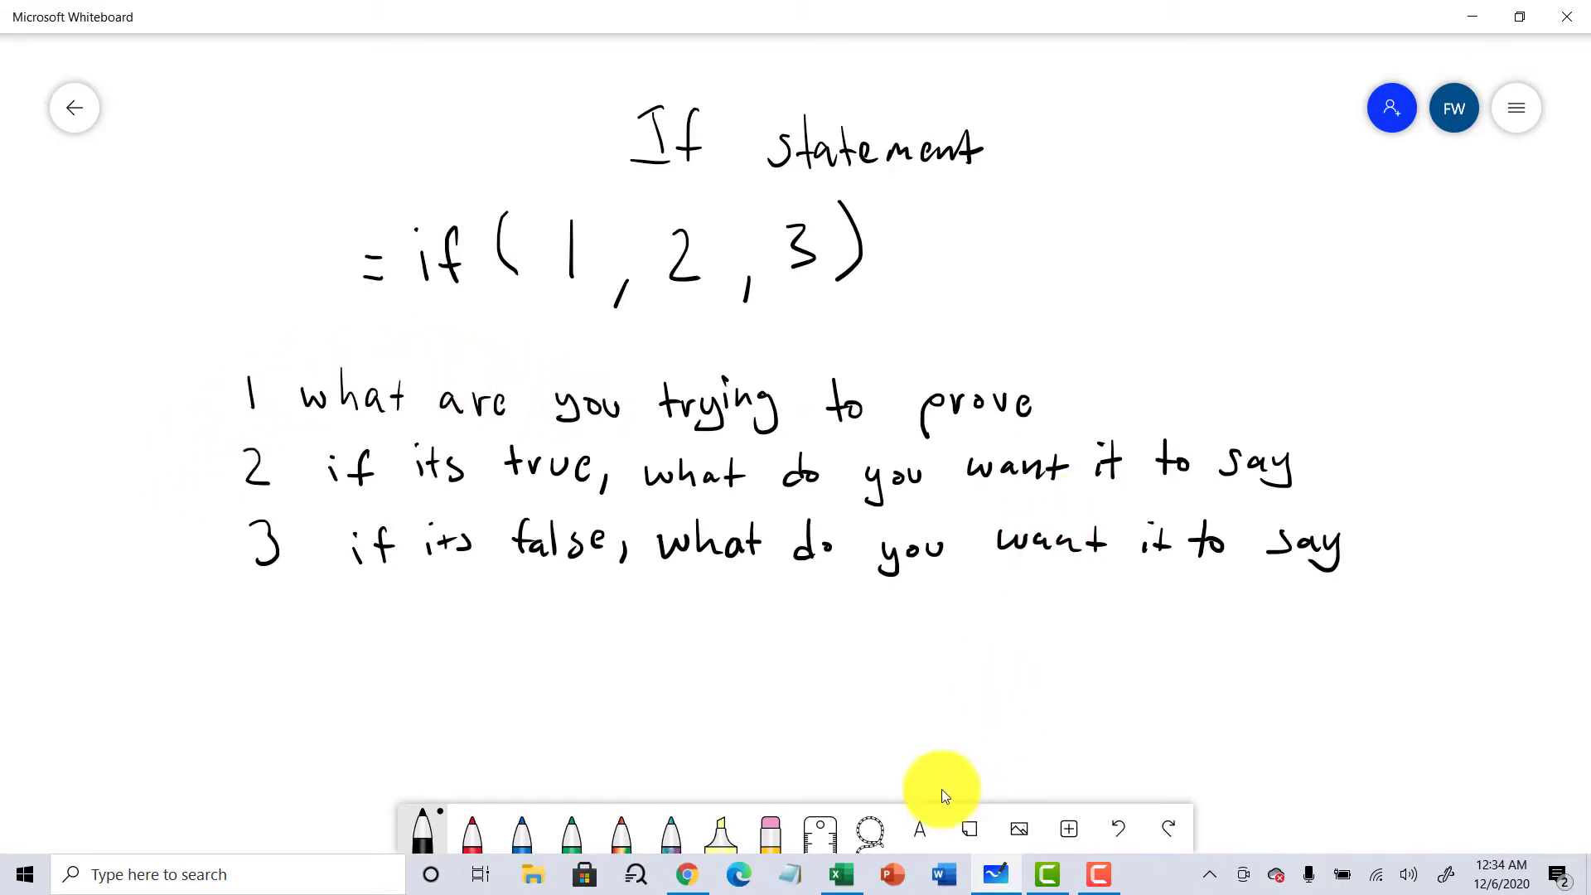
click(845, 882)
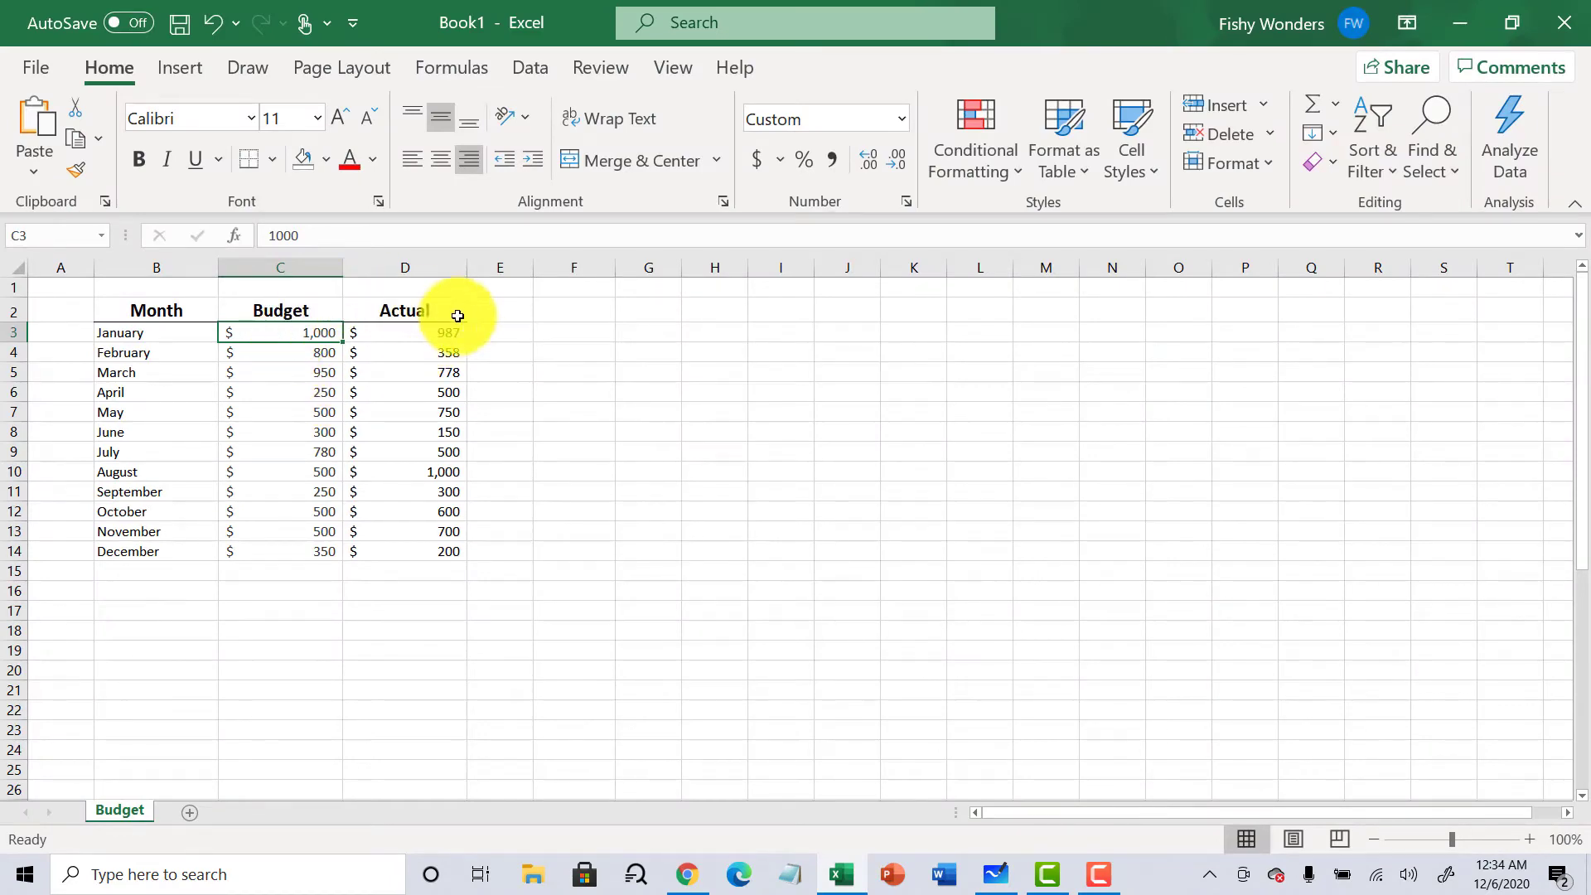
click(1462, 23)
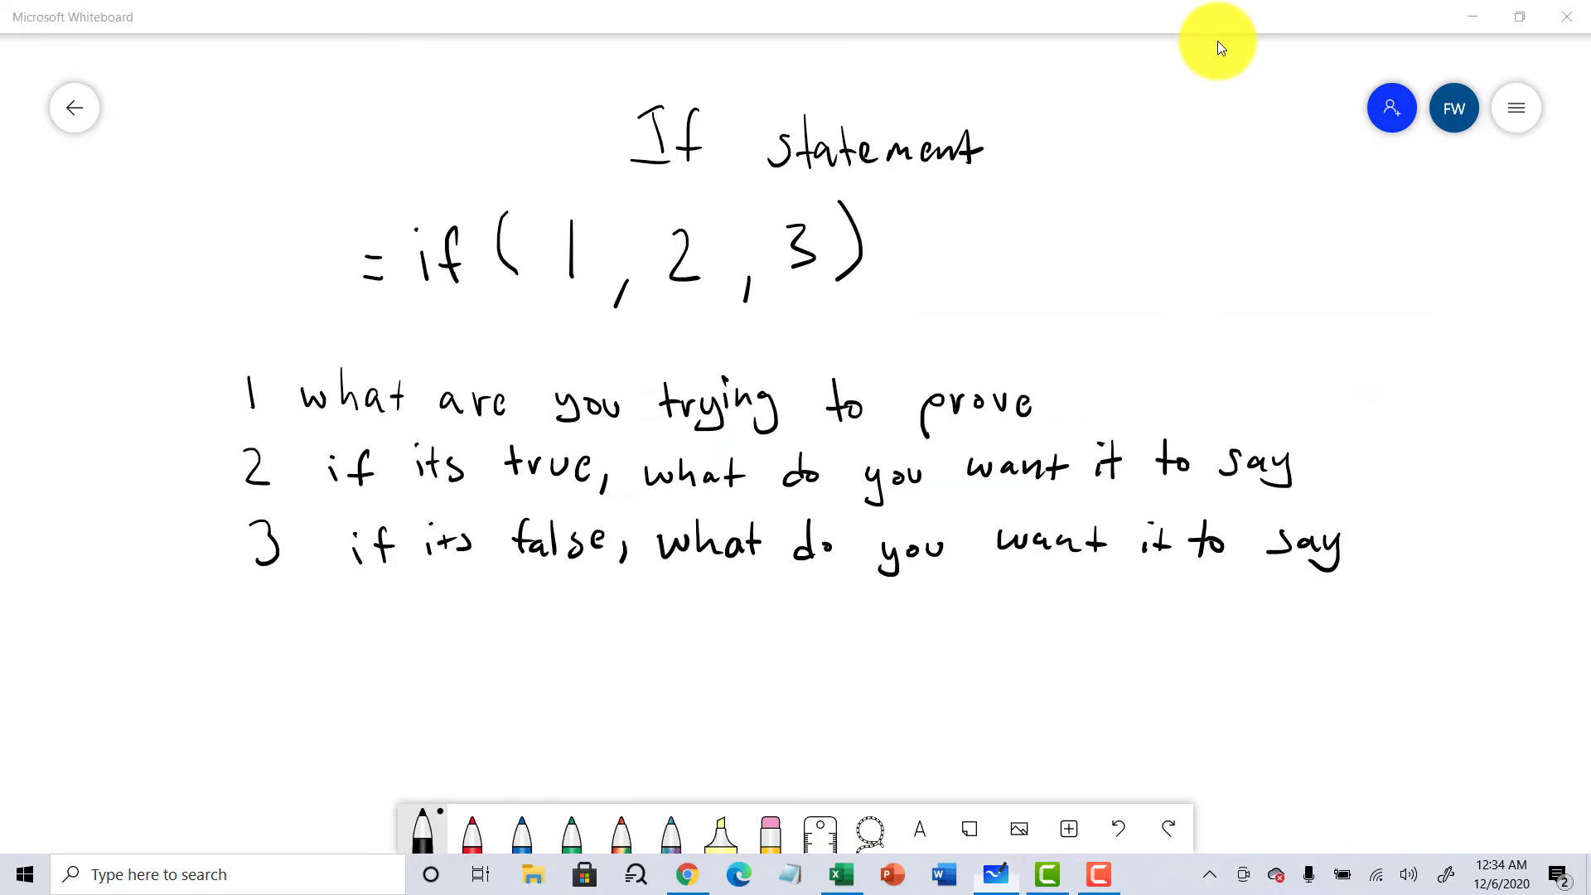
key(alt+Tab)
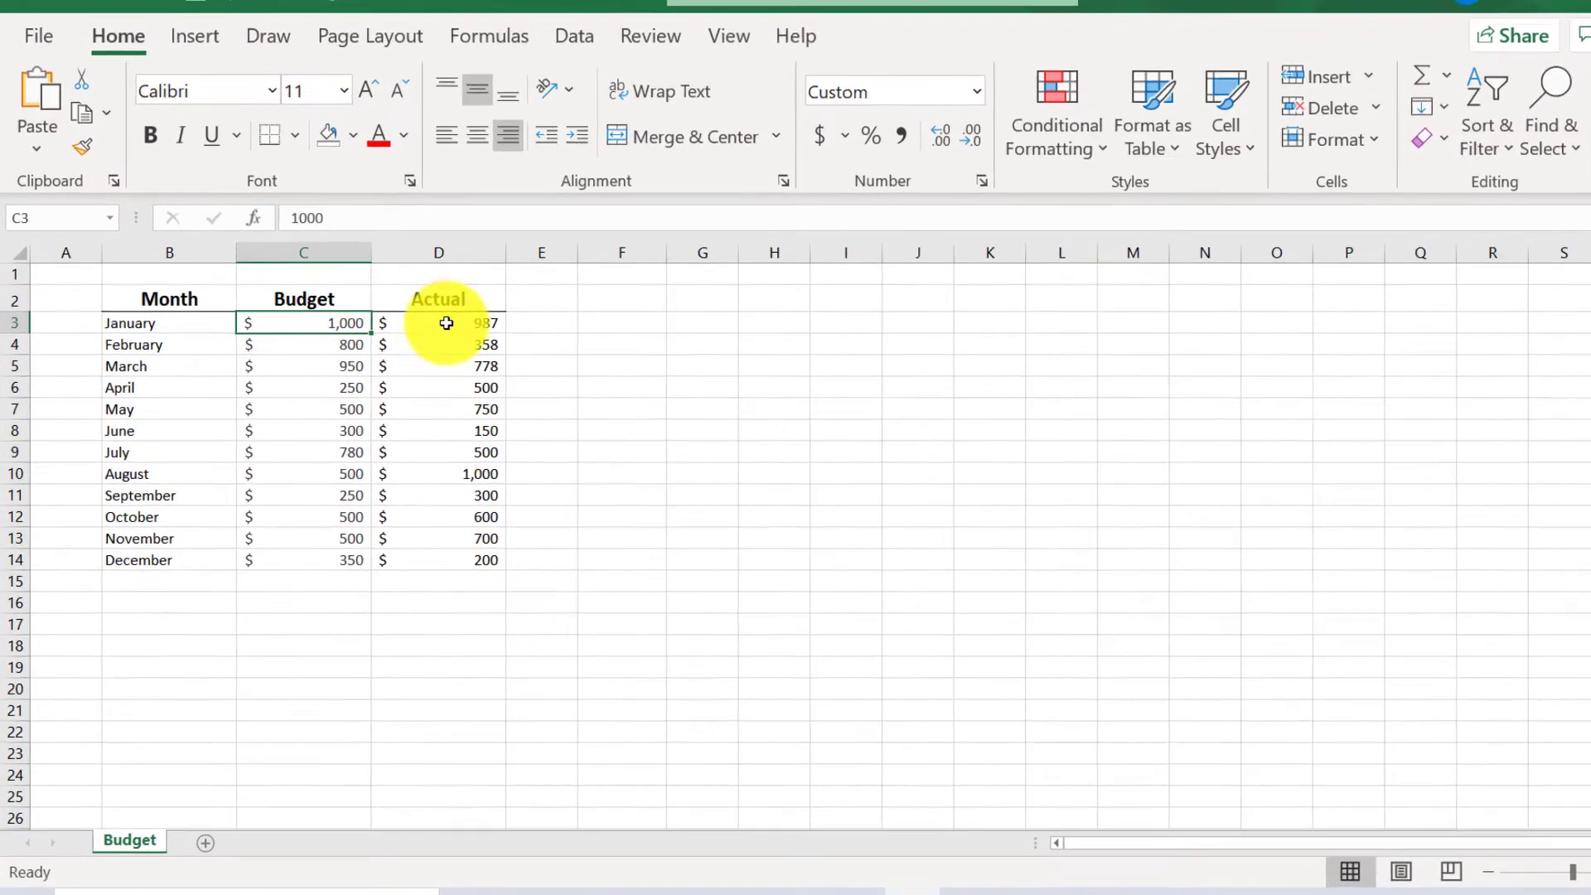
click(391, 334)
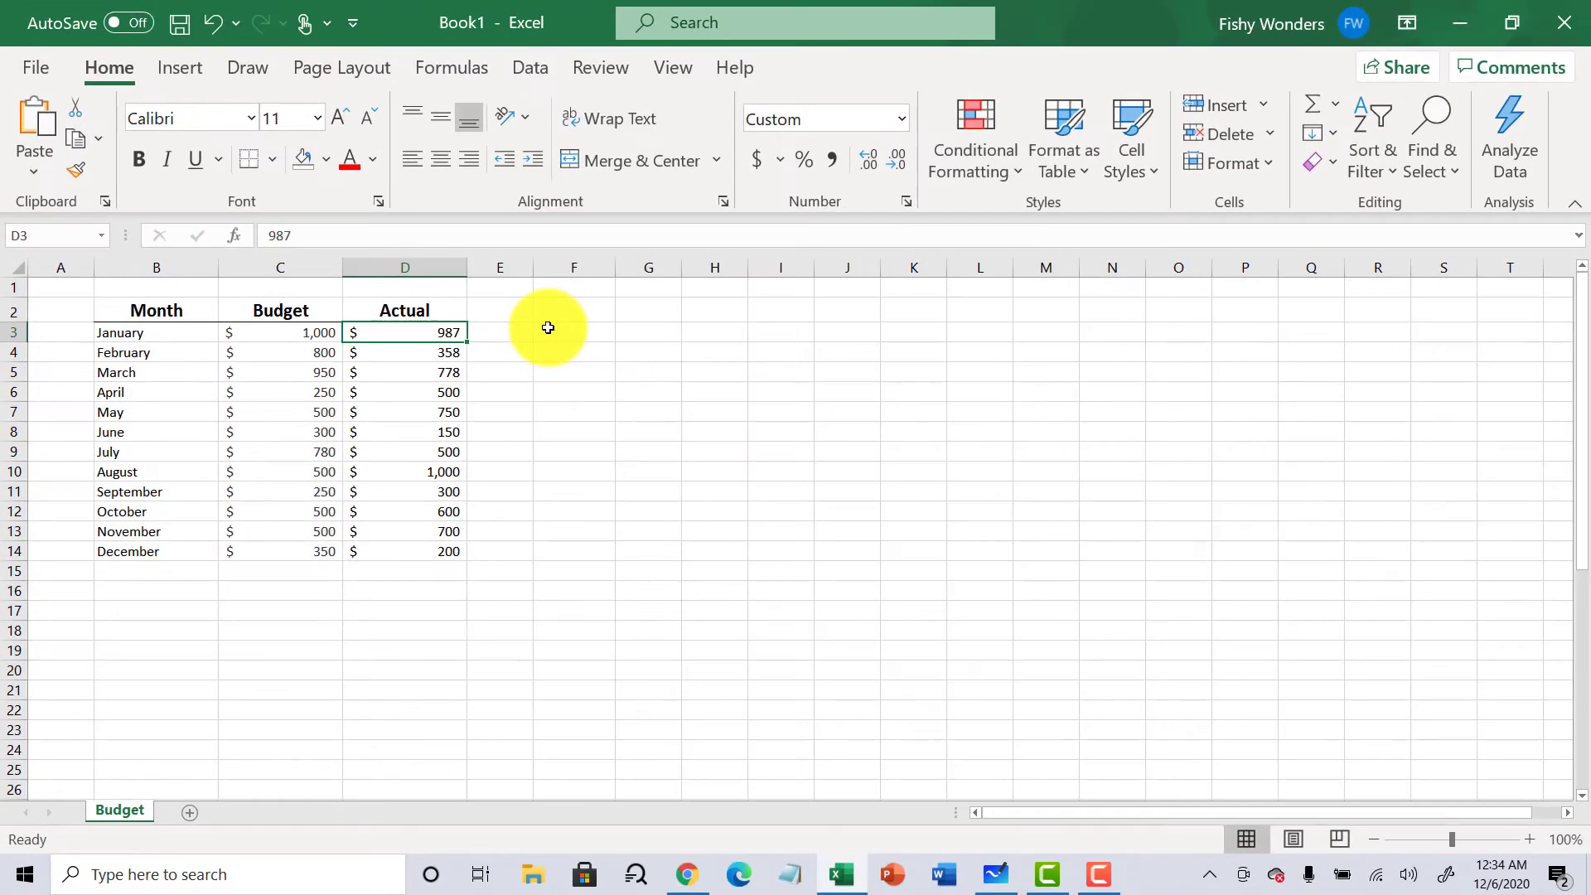
key(alt+Tab)
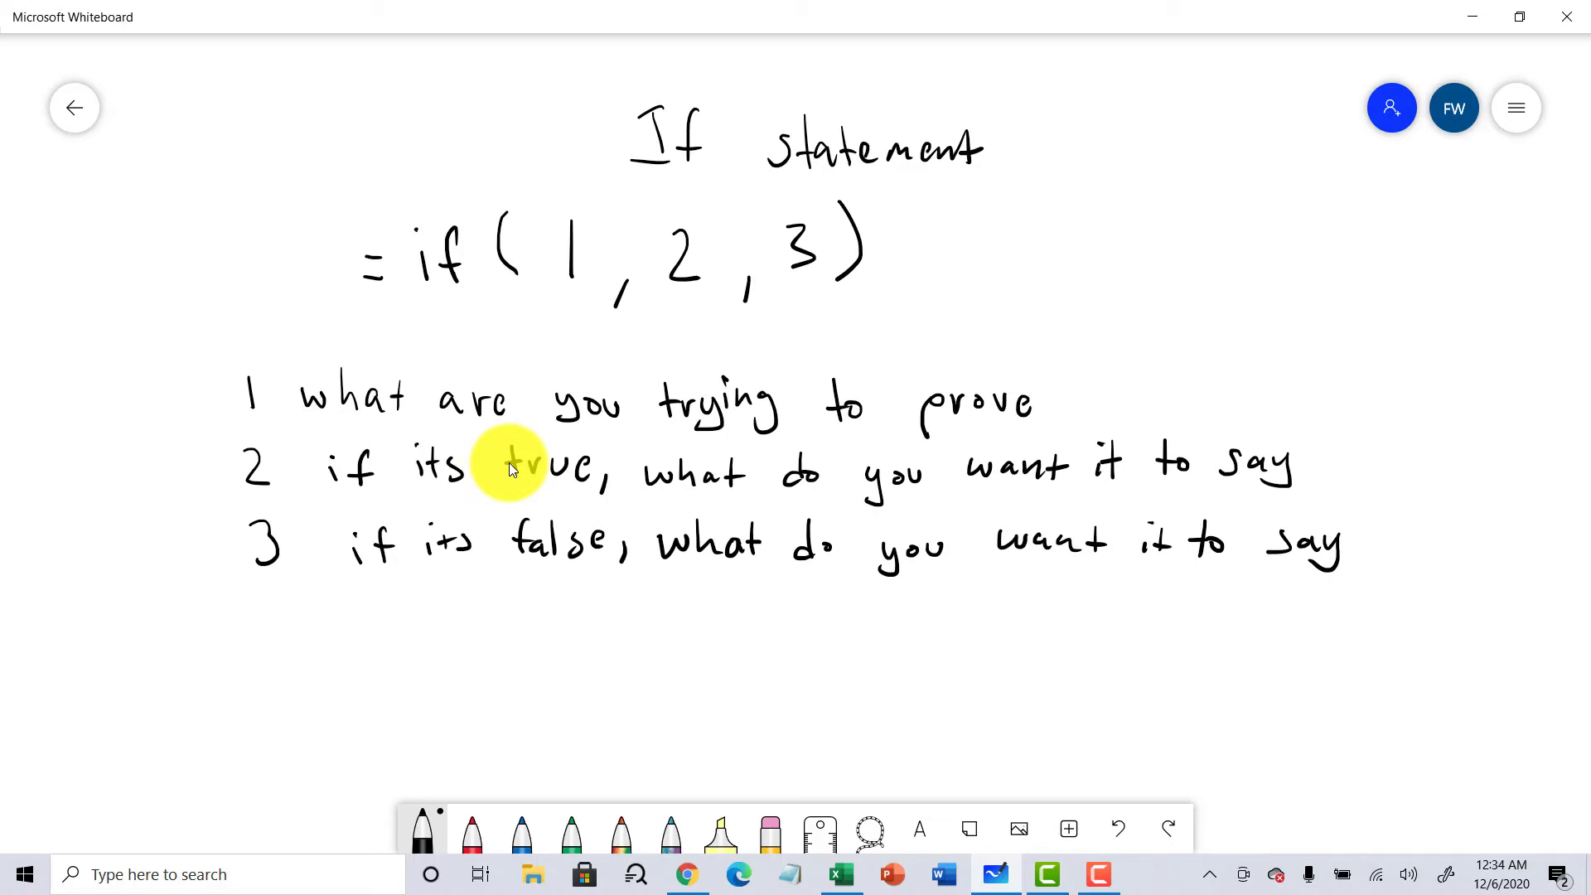
click(1470, 13)
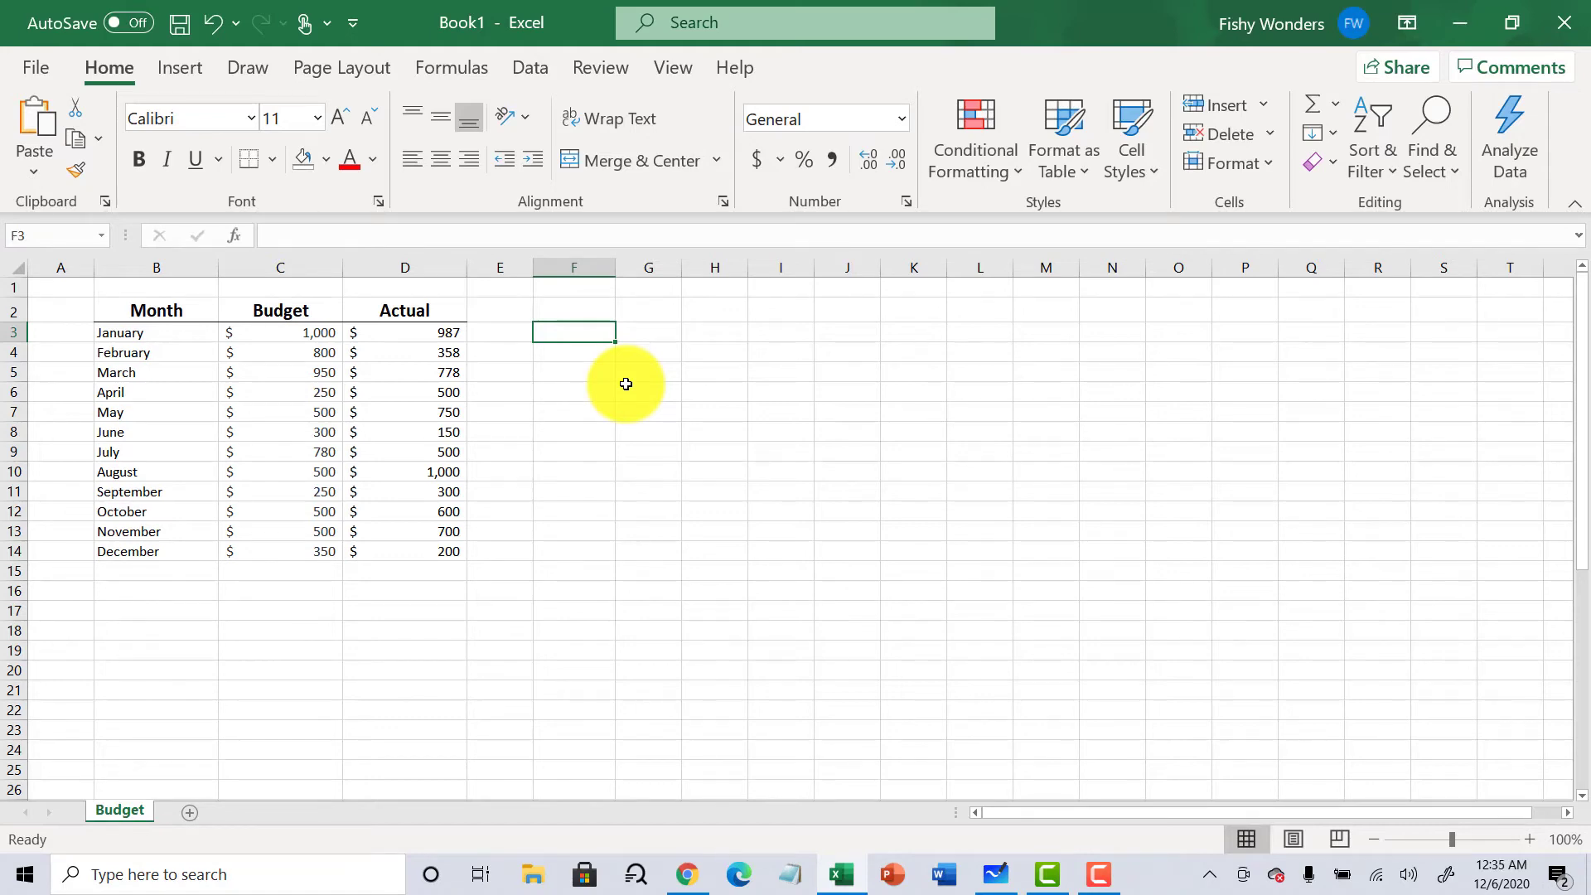
text(=)
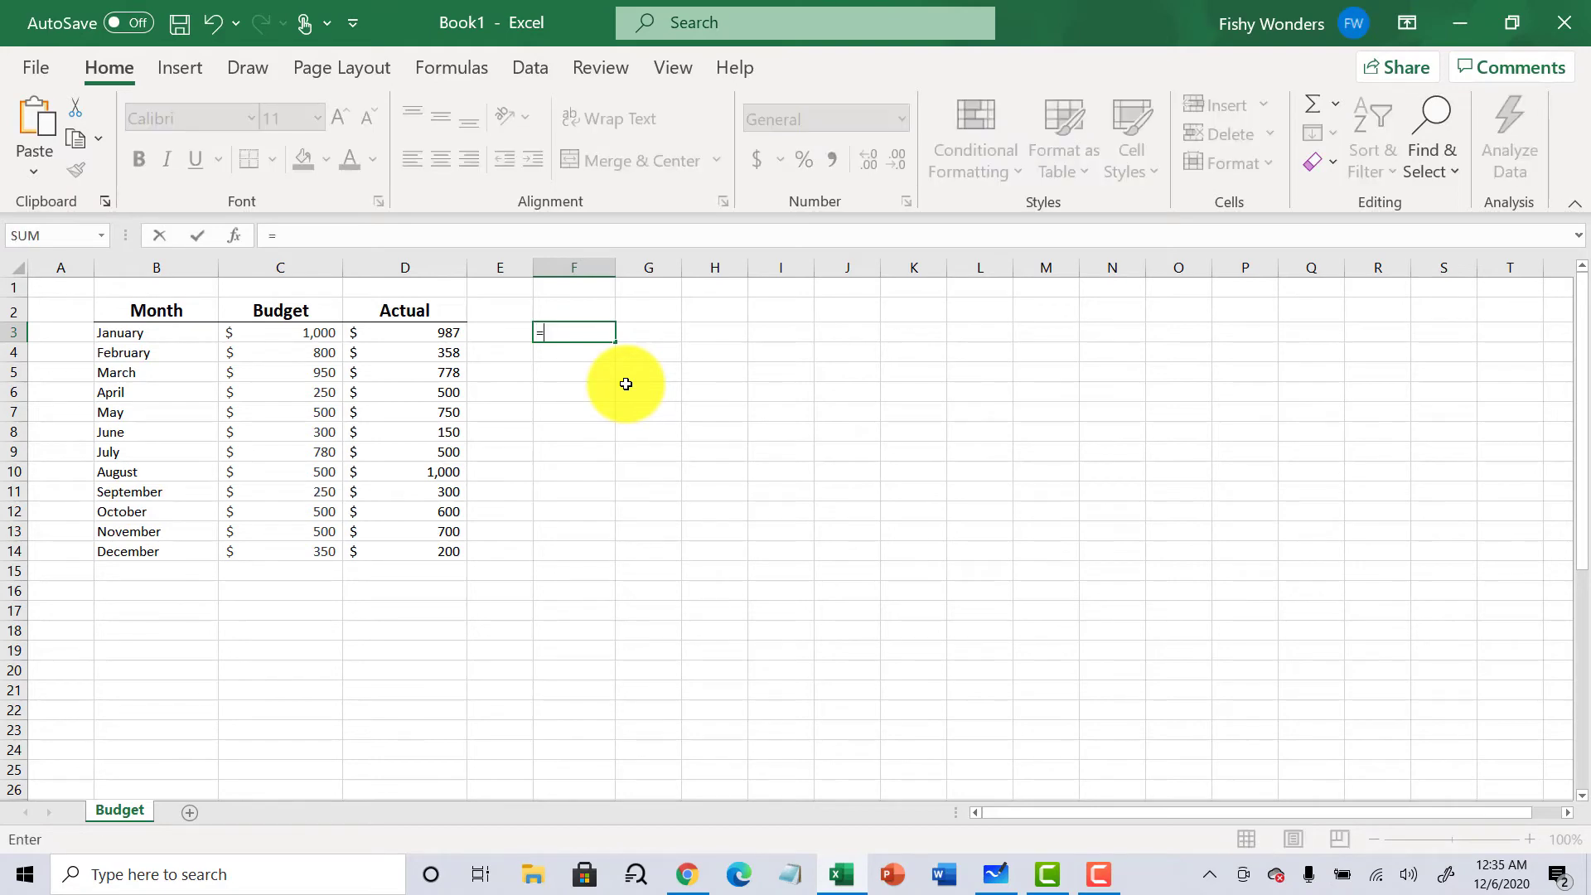
text(if)
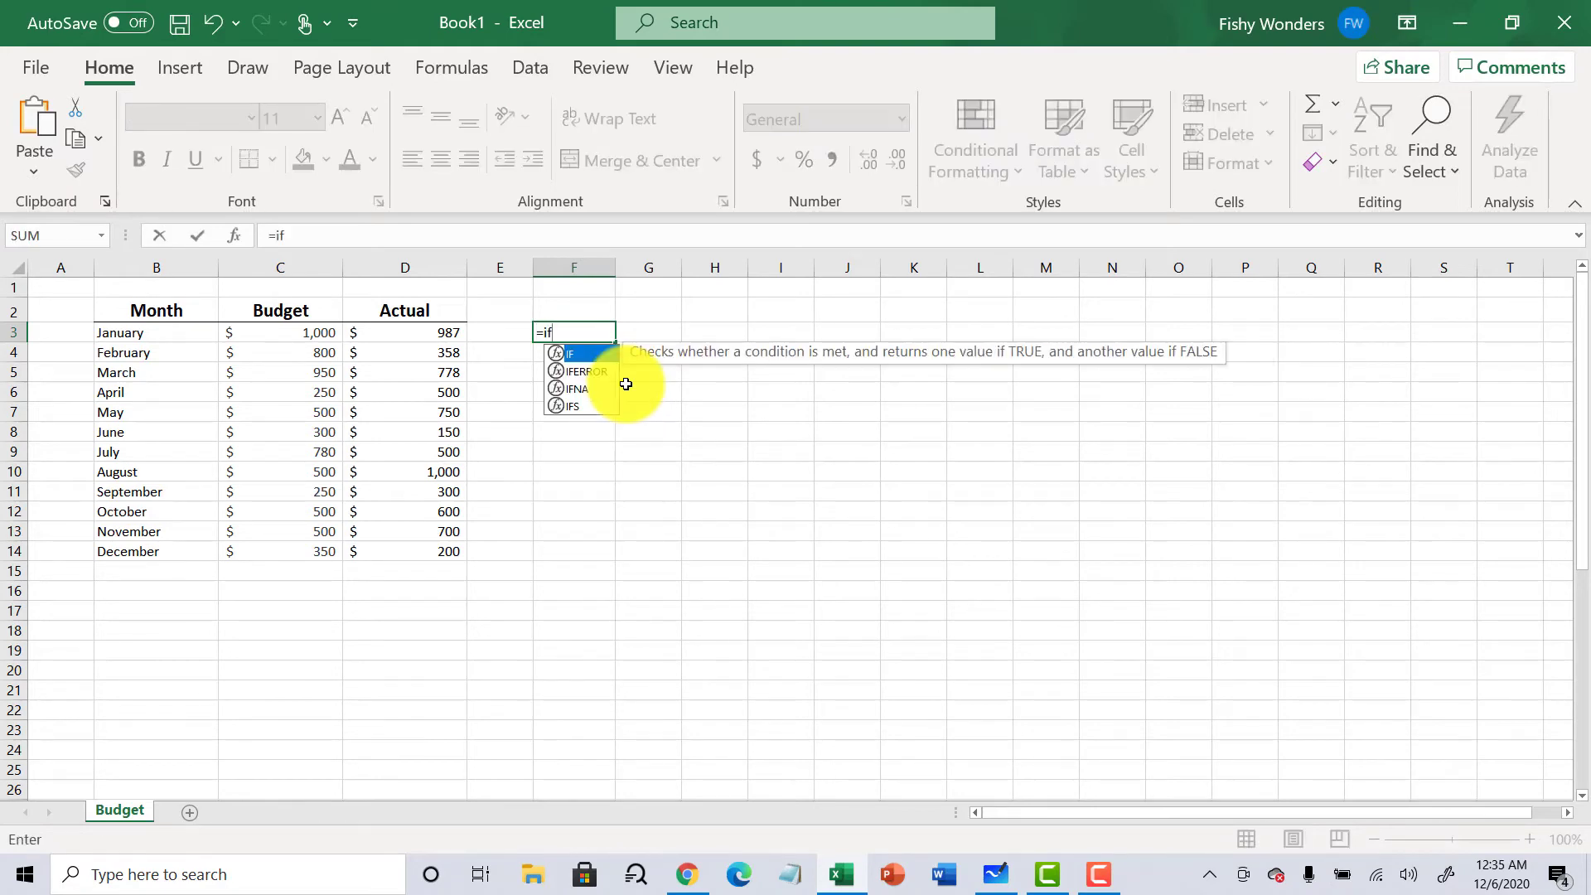
text(()
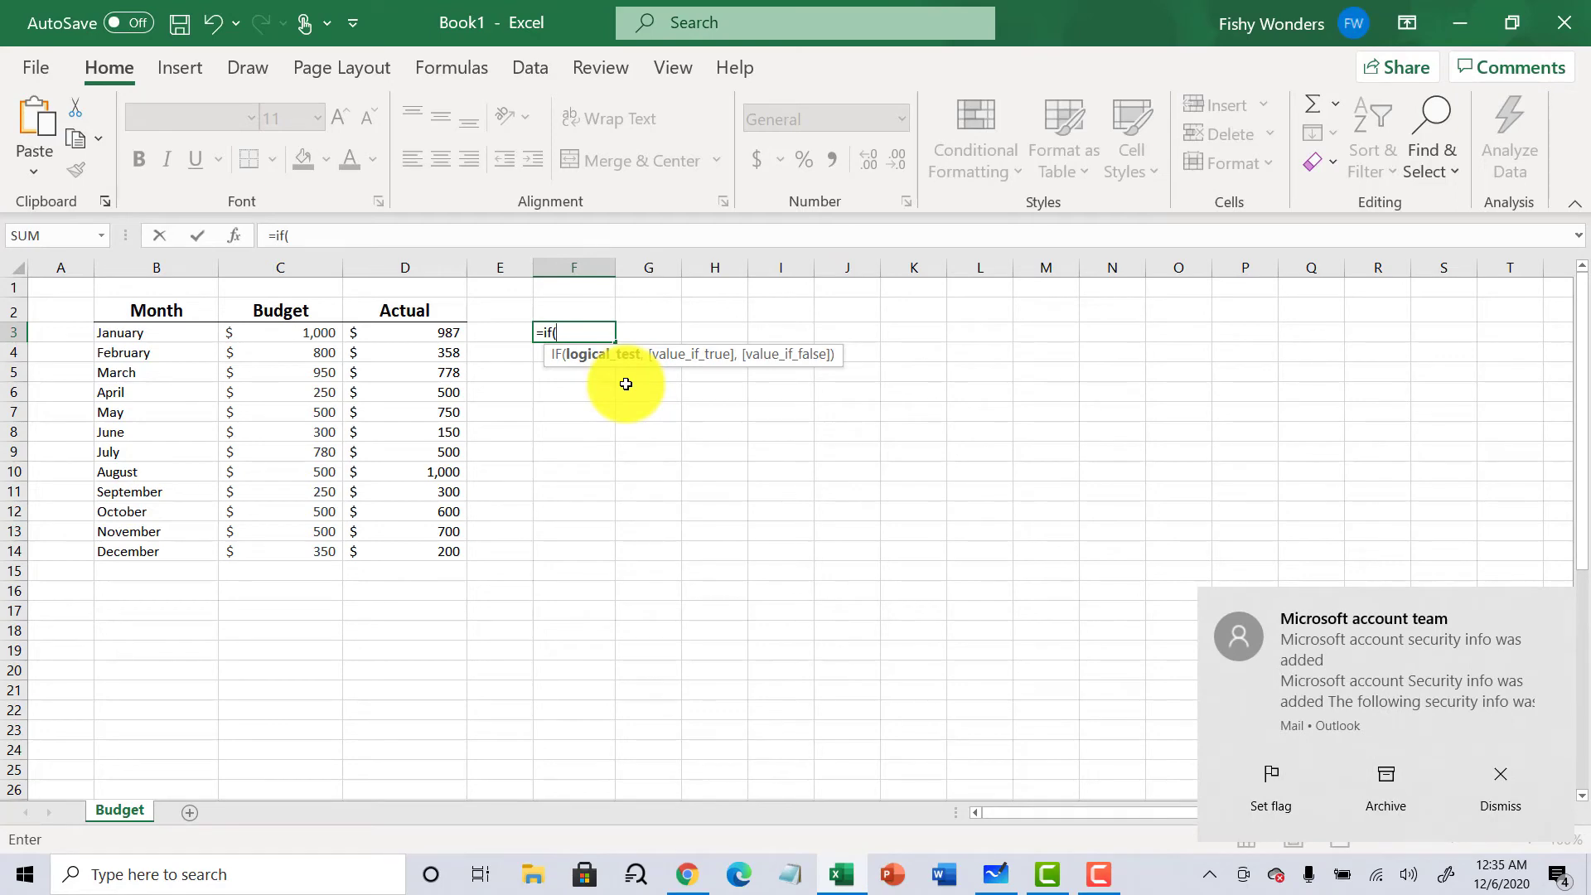
click(1555, 608)
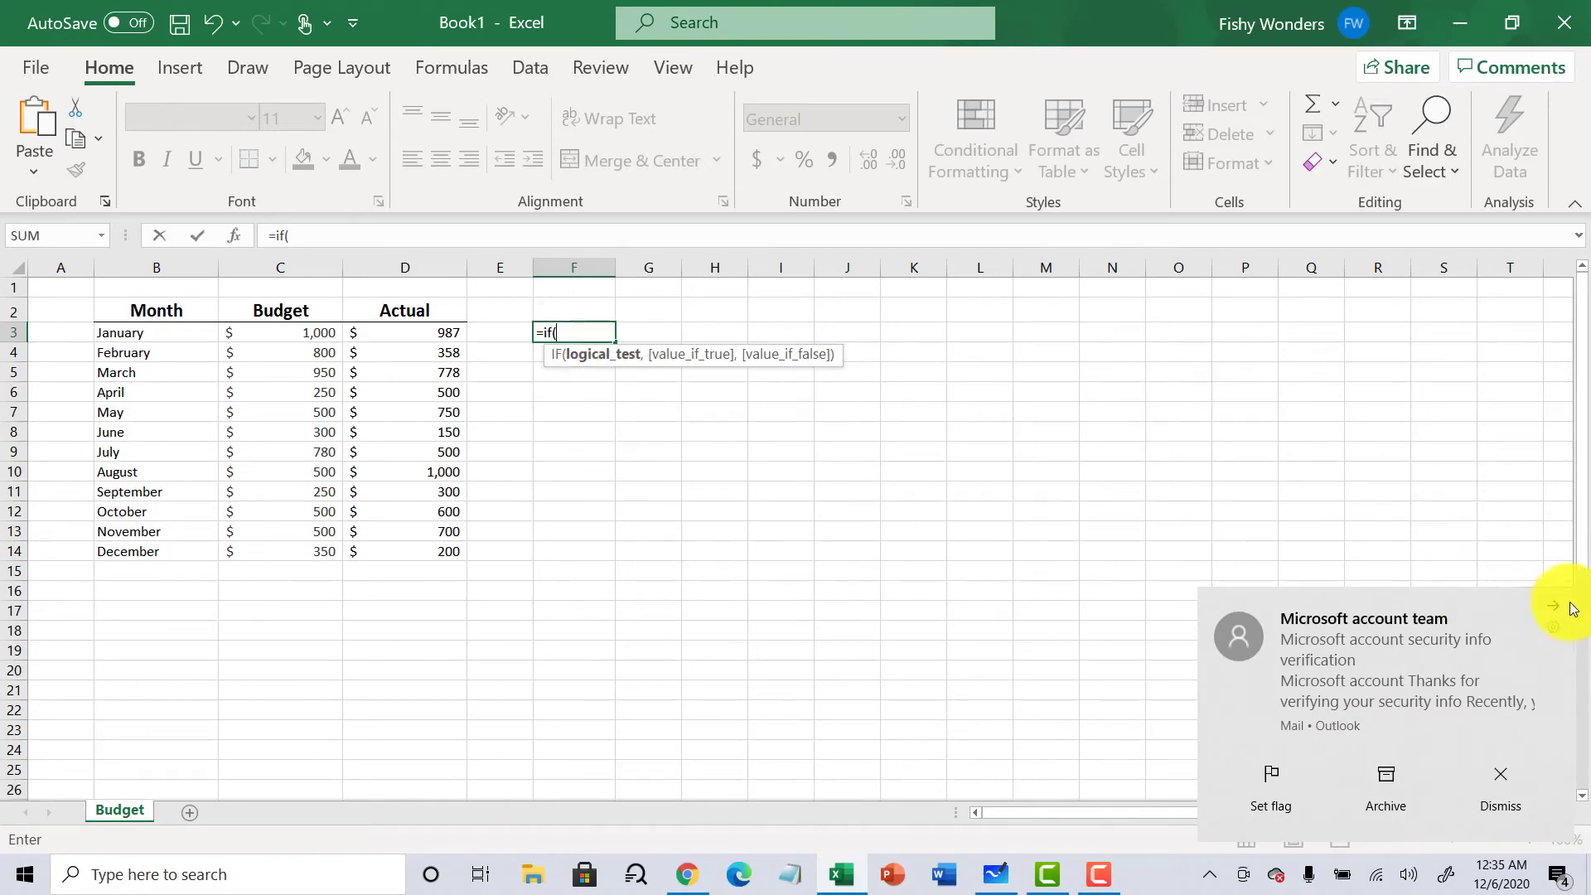
click(1554, 608)
key(Escape)
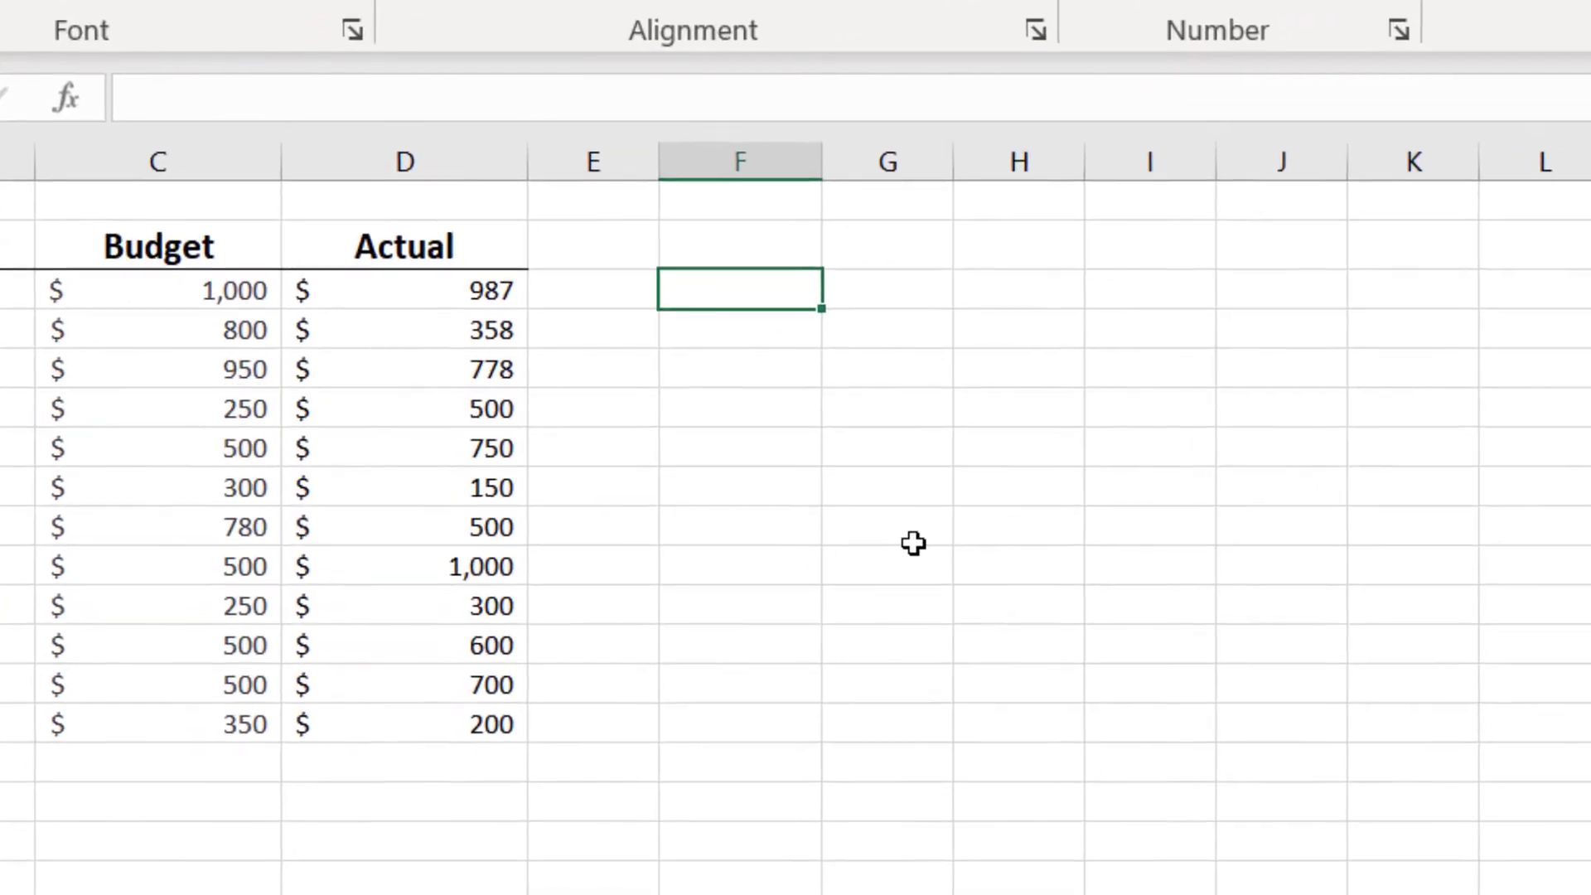
Step: Start an IF formula in F3 that tests whether January's actual amount exceeds its budget, D3>C3
text(=)
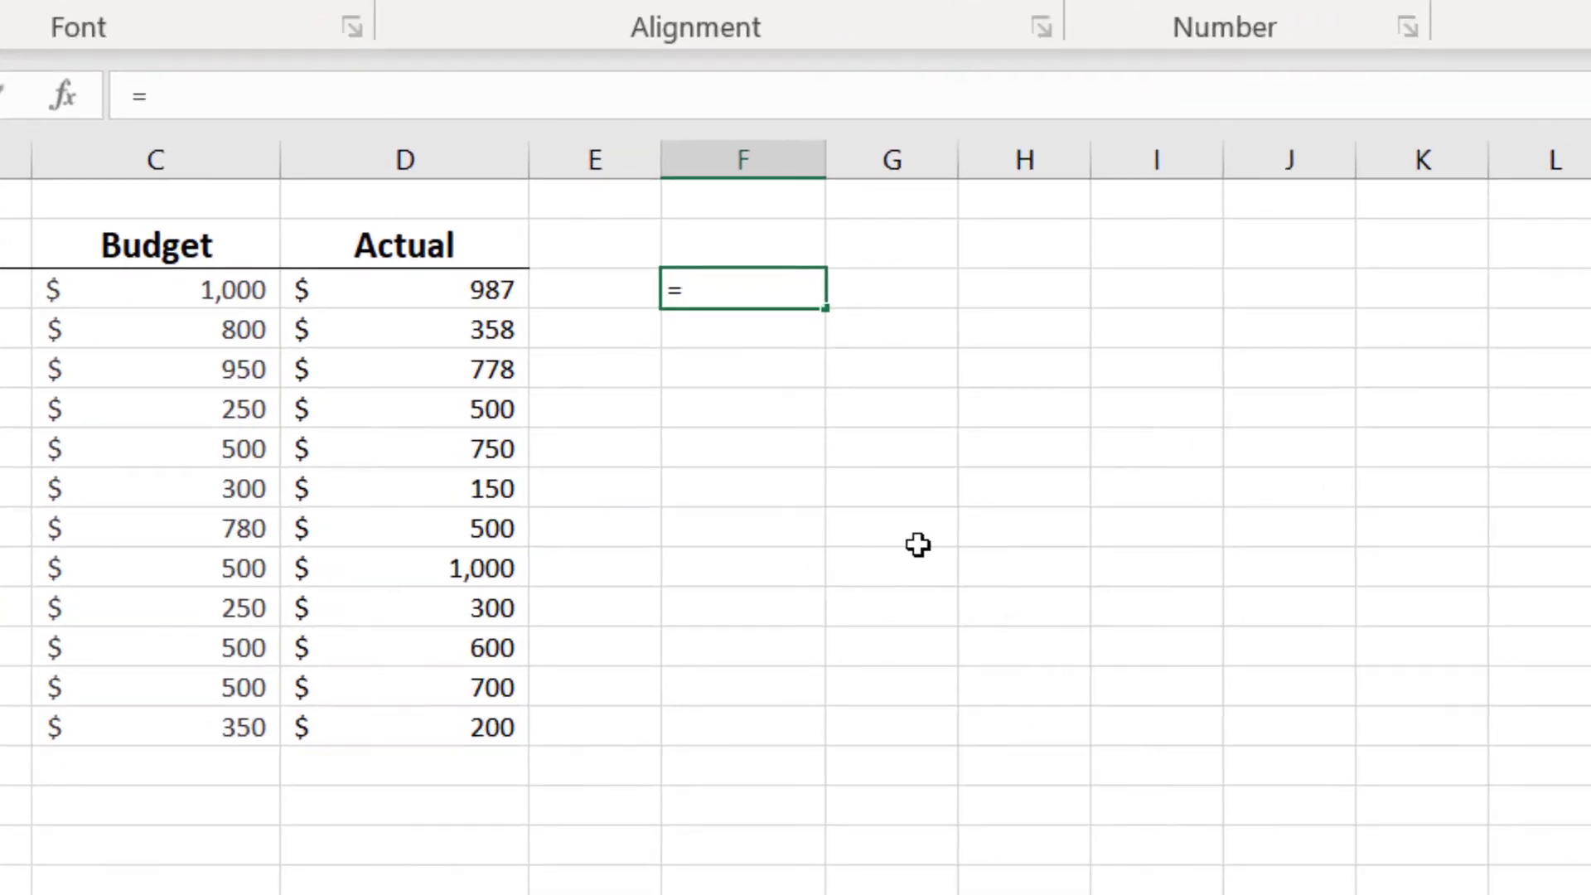
text(if)
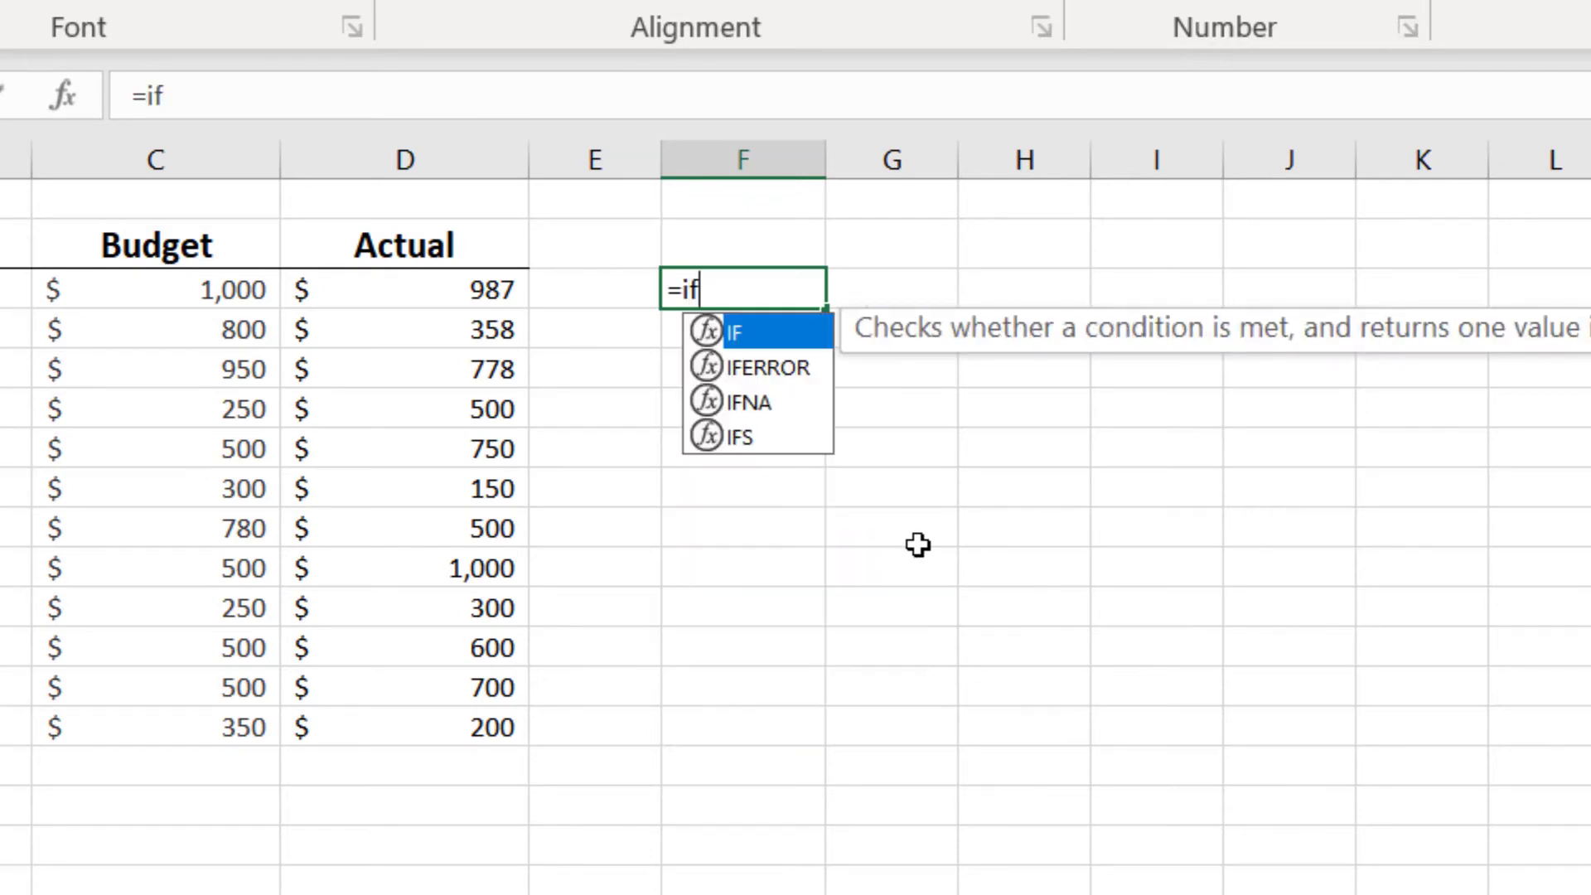
text(()
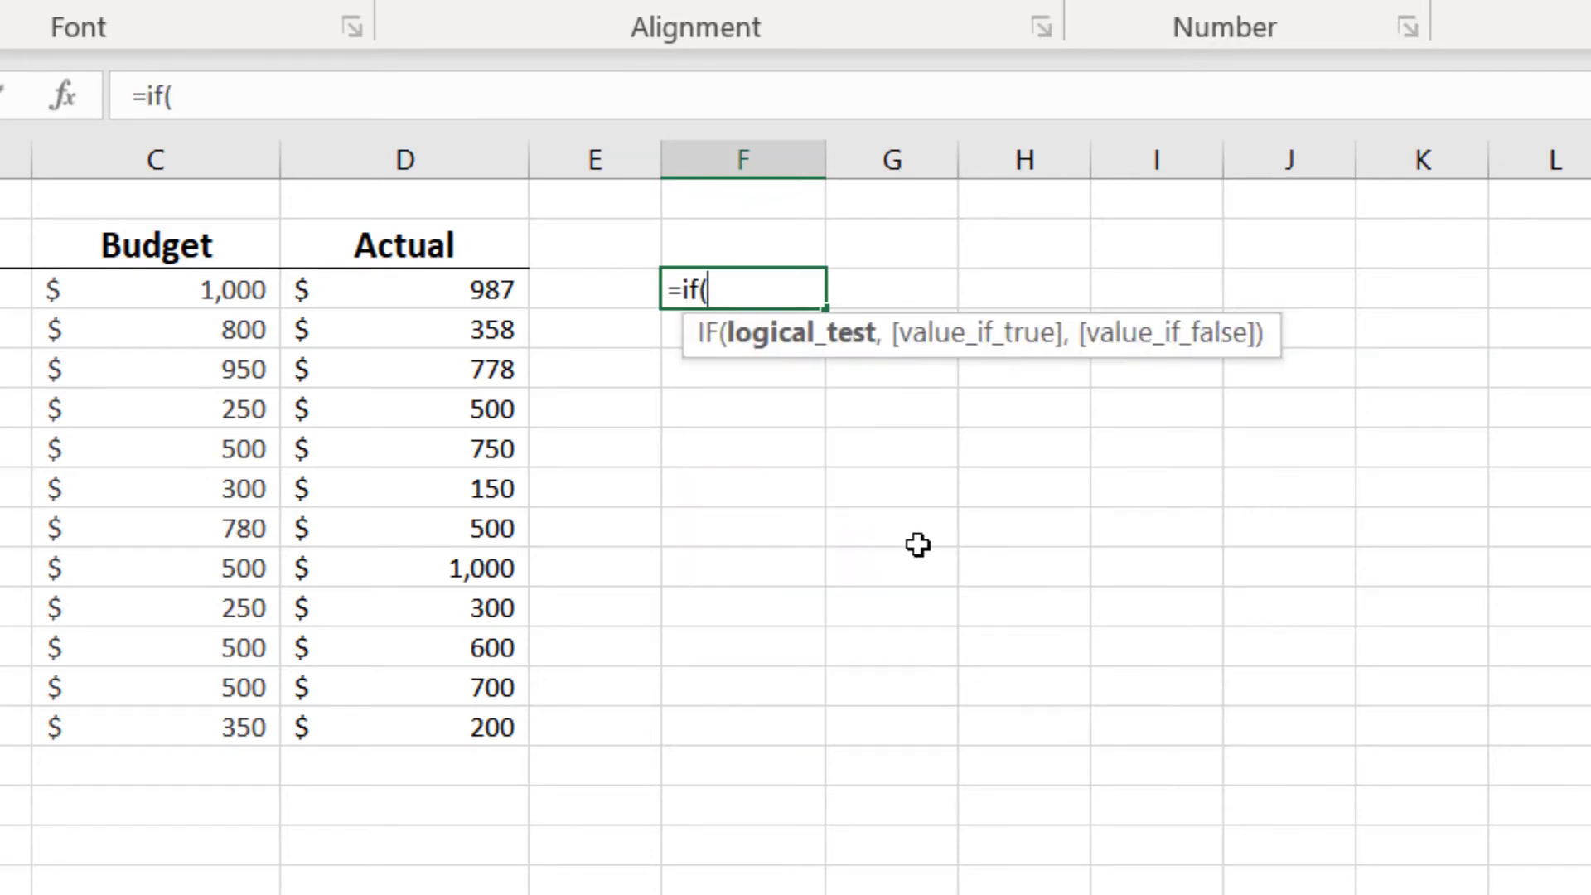
click(392, 291)
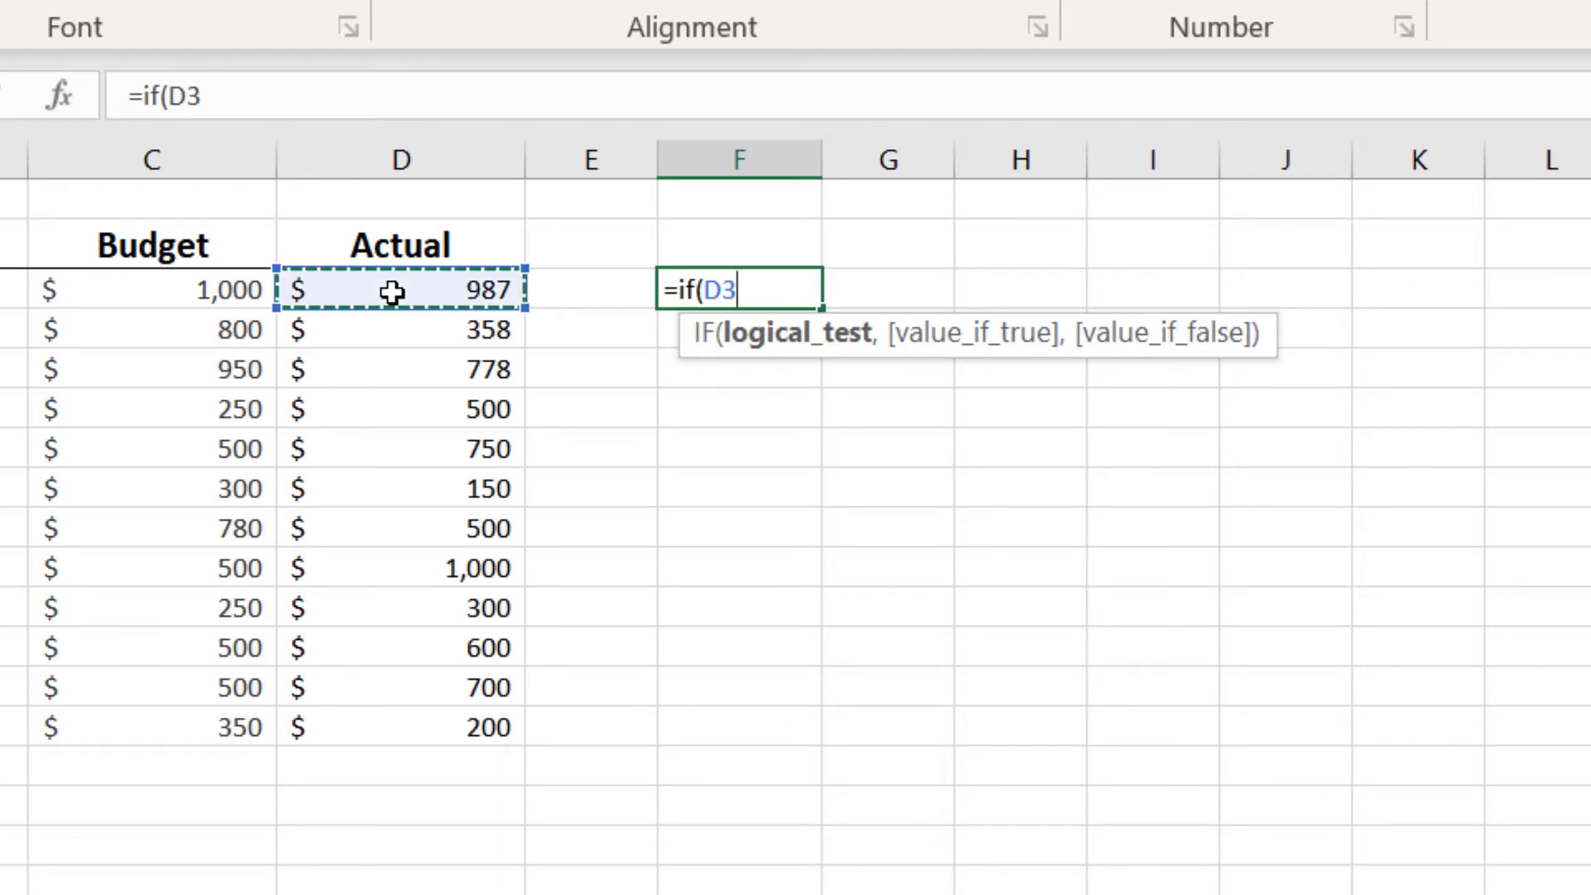
text(>)
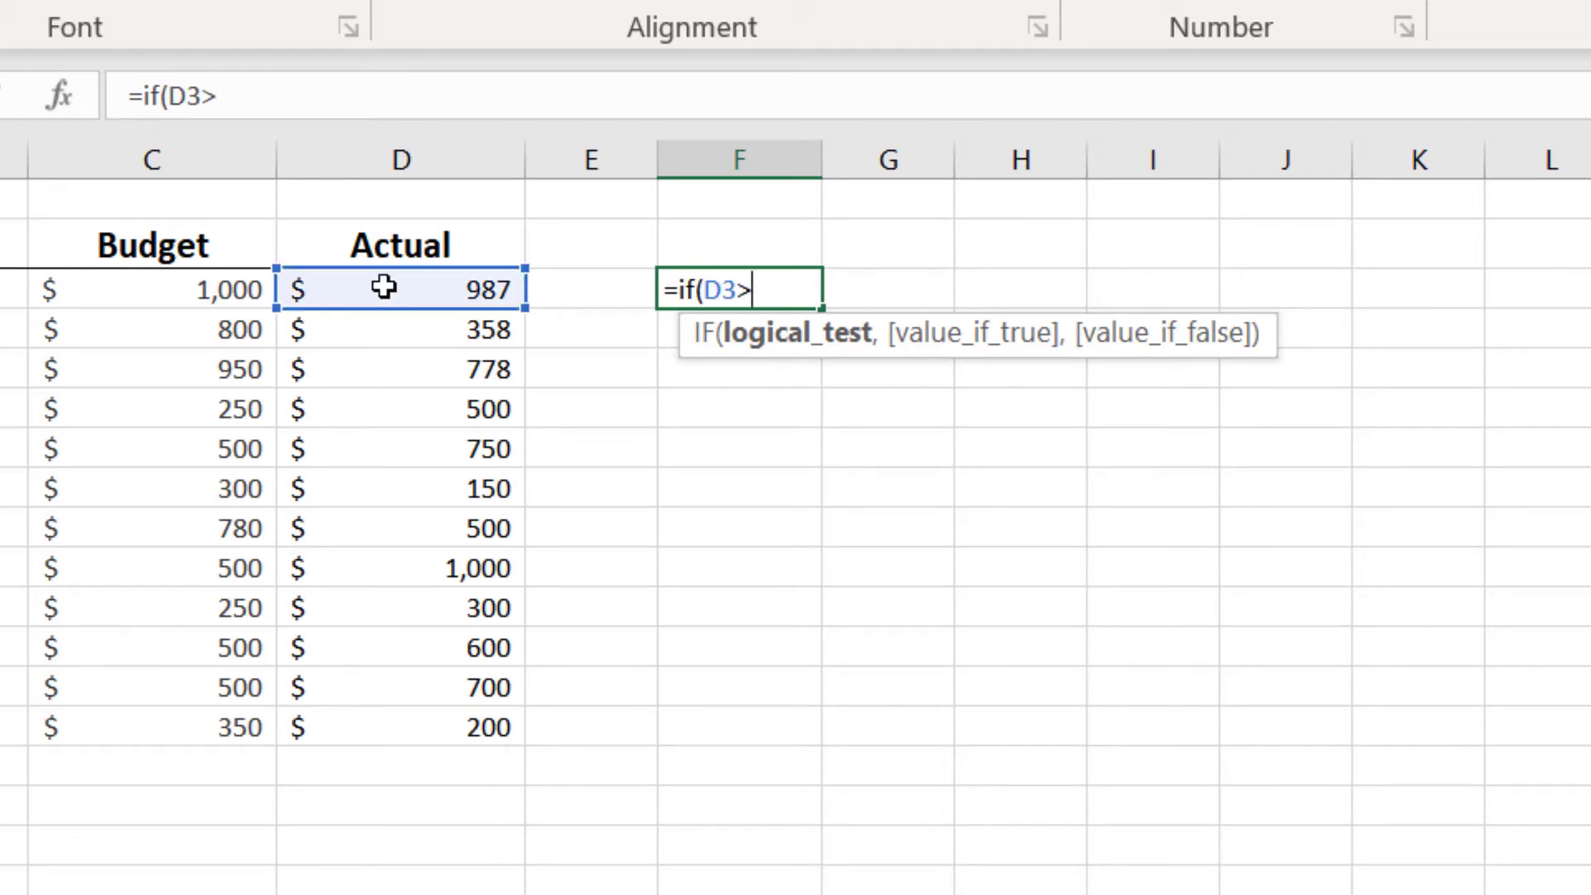
click(178, 289)
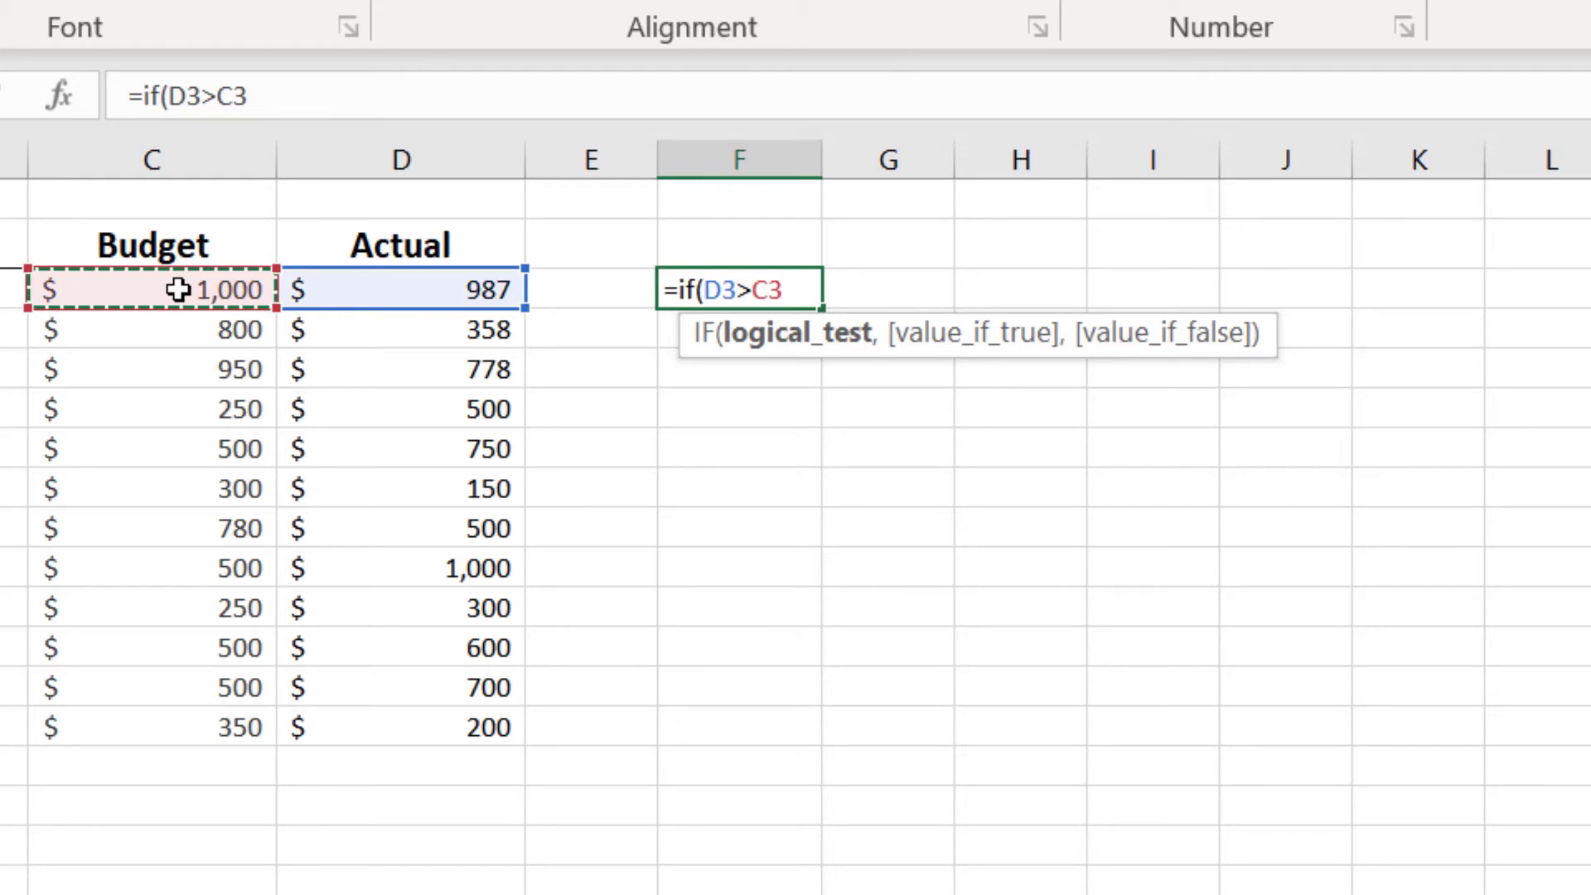
Step: Complete the F3 formula so it returns "Exceeded" when true and "Did not meet" when false
text(,"E)
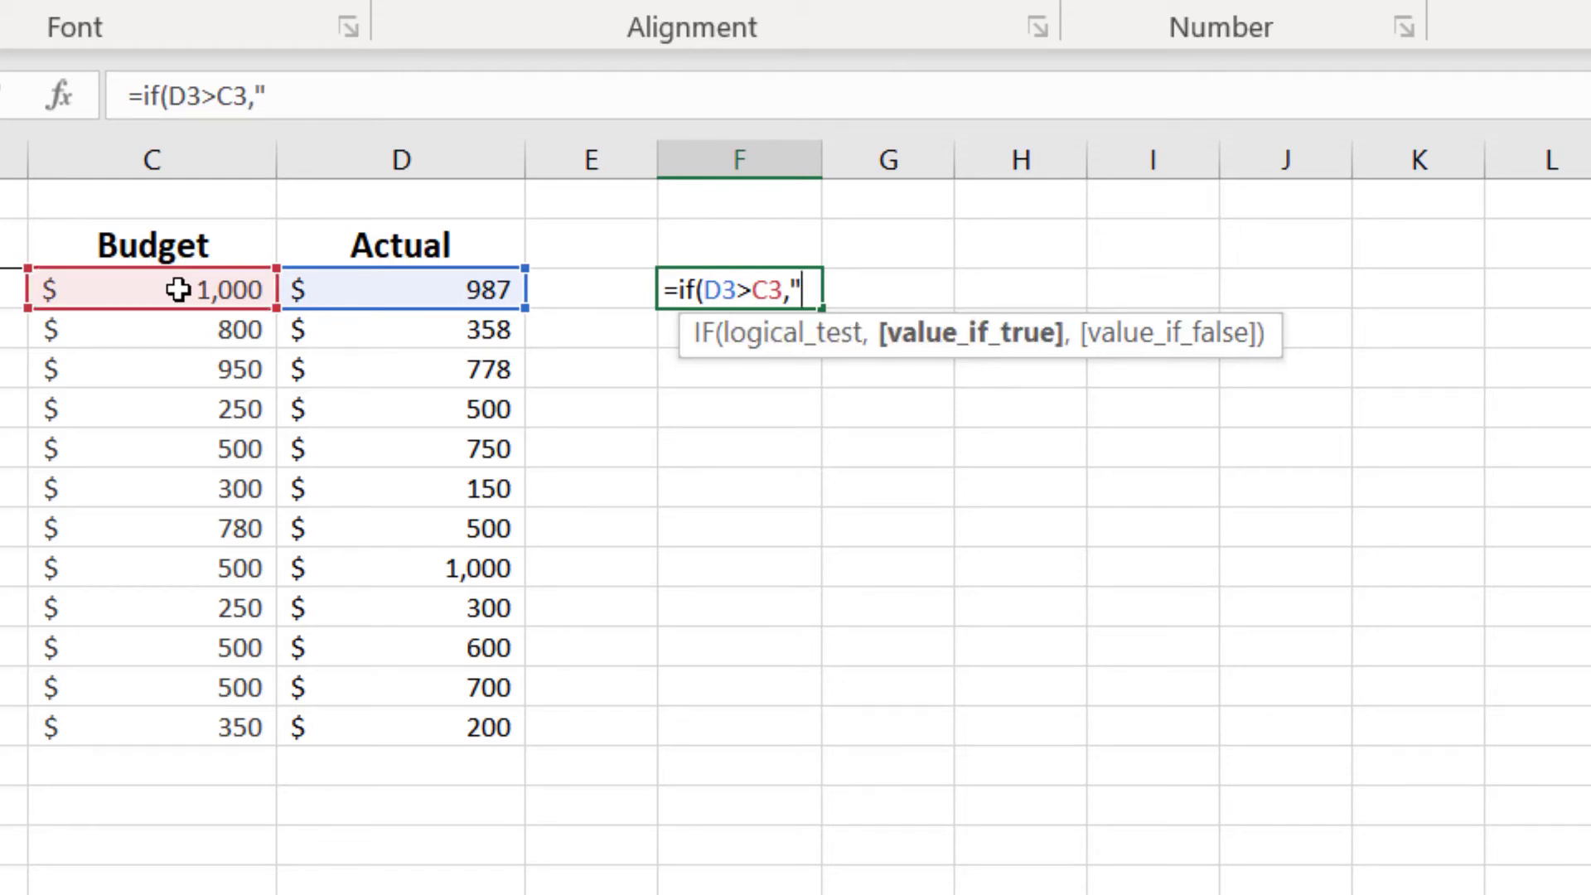
text(xceeded)
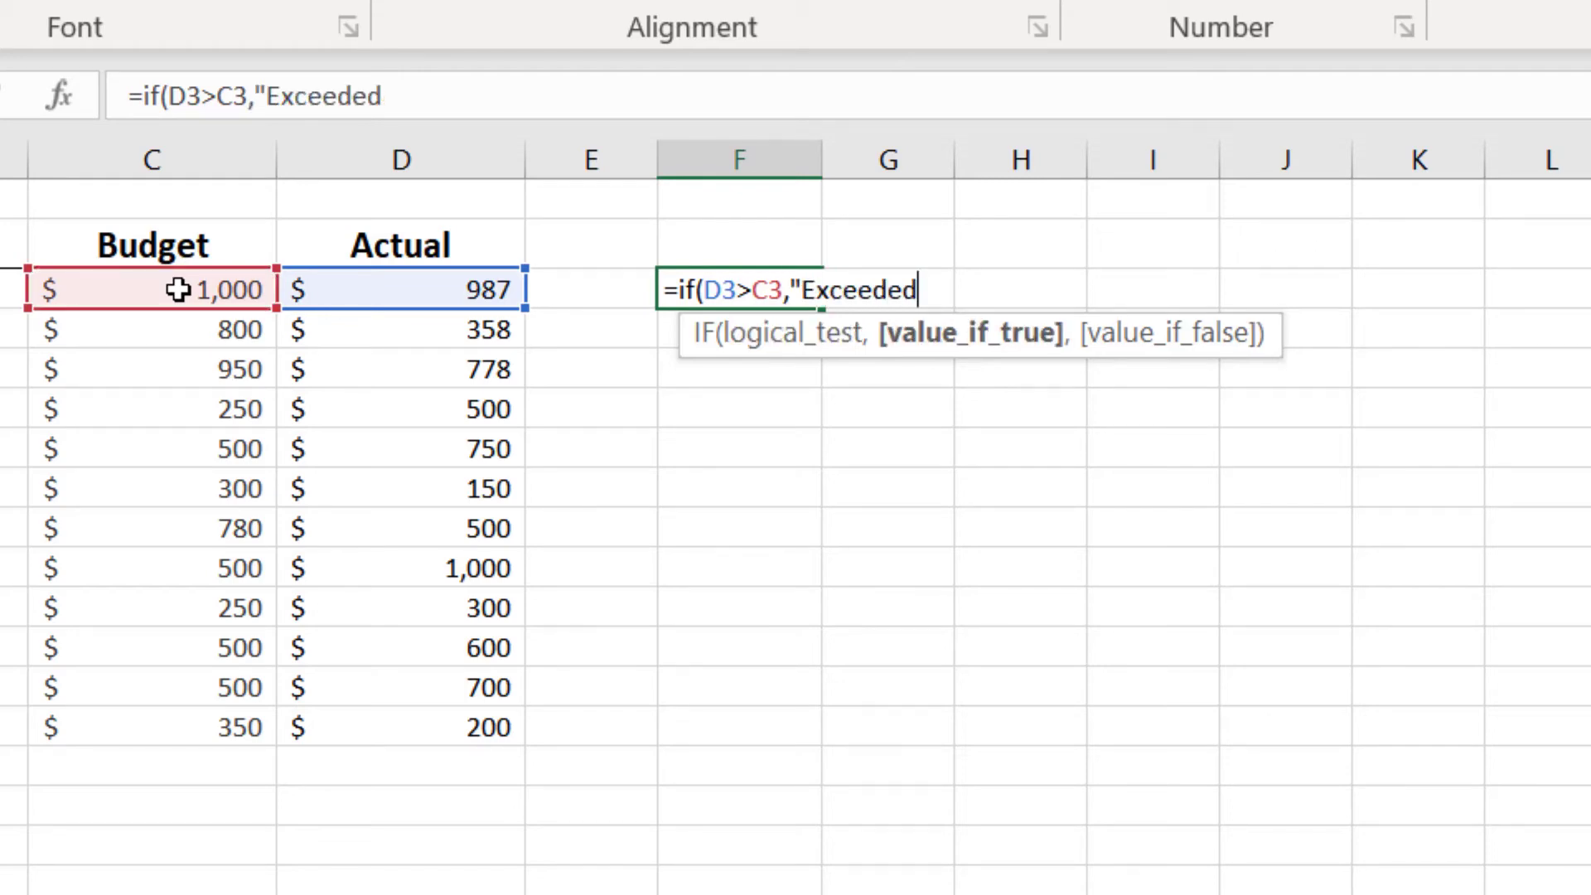
text(","D)
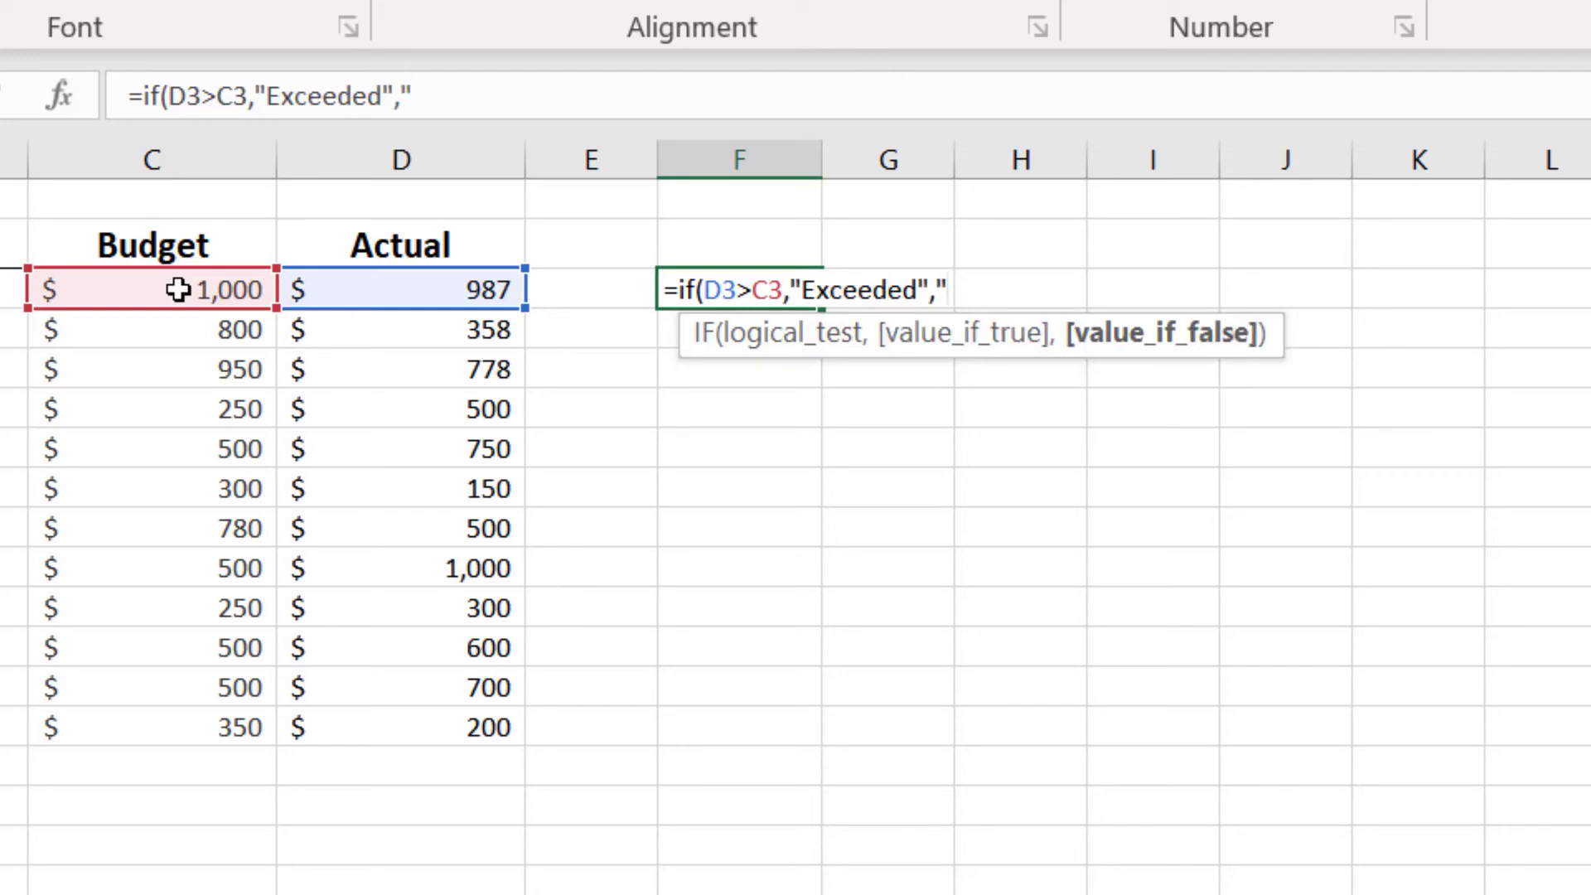
text(id nm)
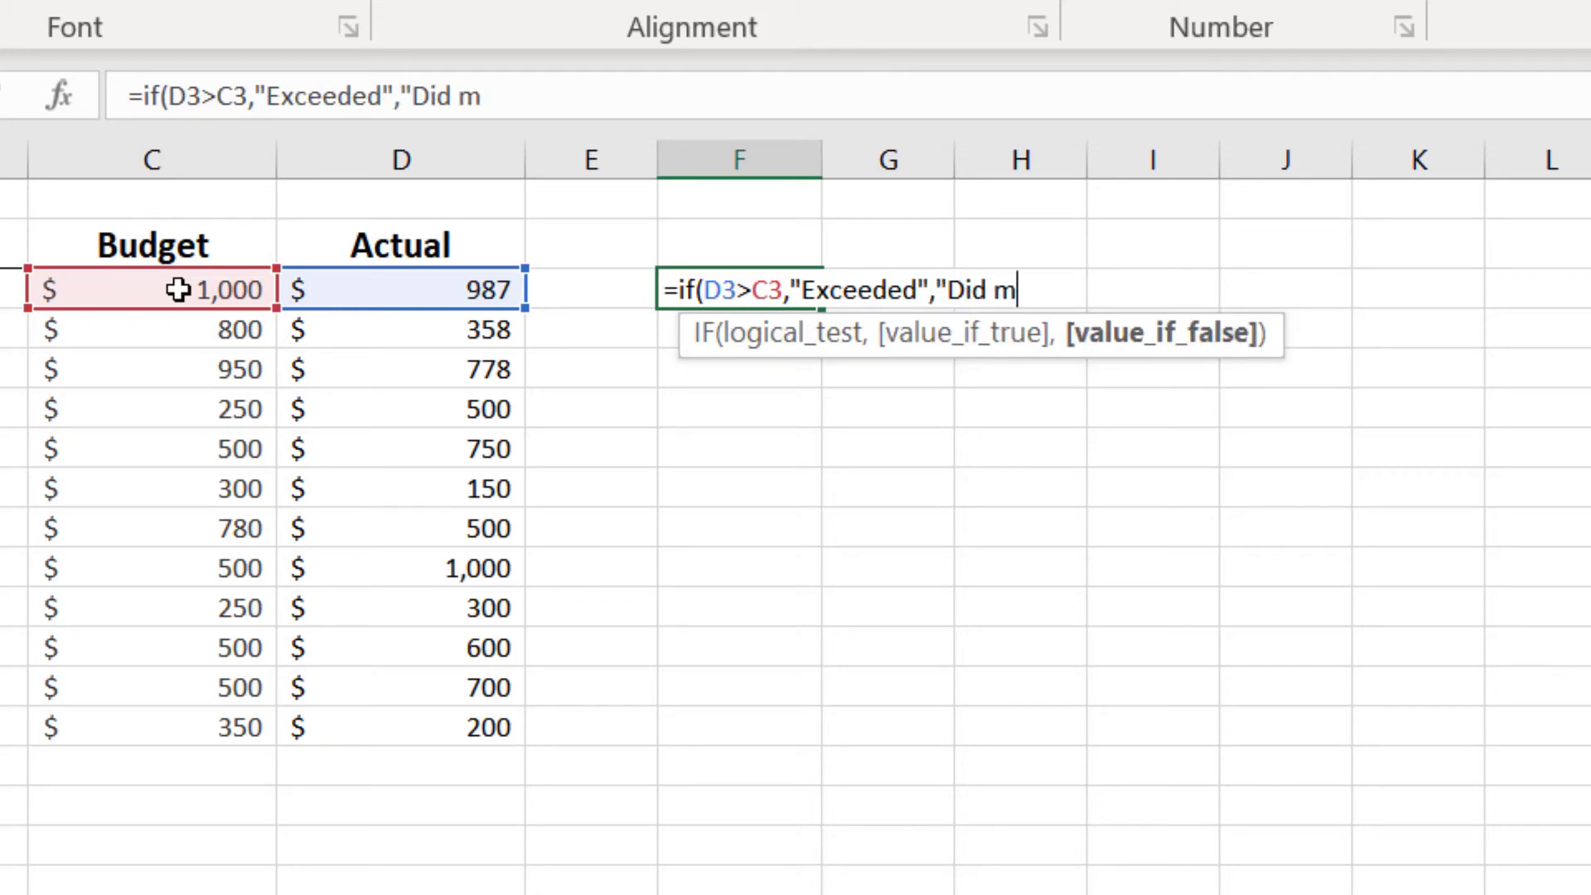
key(BackSpace)
text(nmp)
key(BackSpace)
key(BackSpace)
text(ot meet")
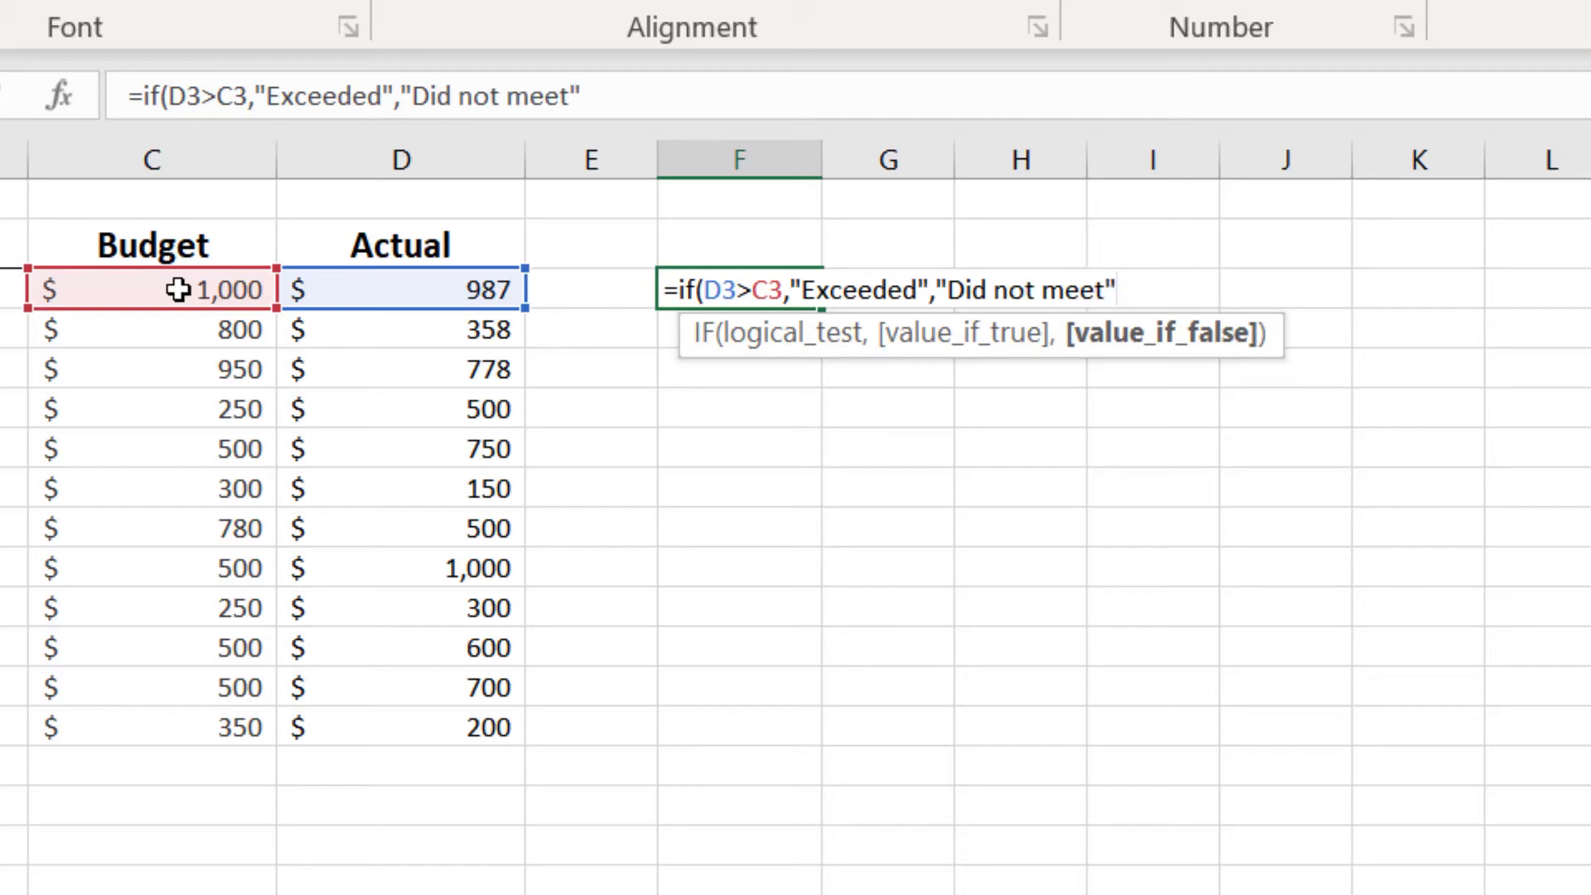
text())
key(Return)
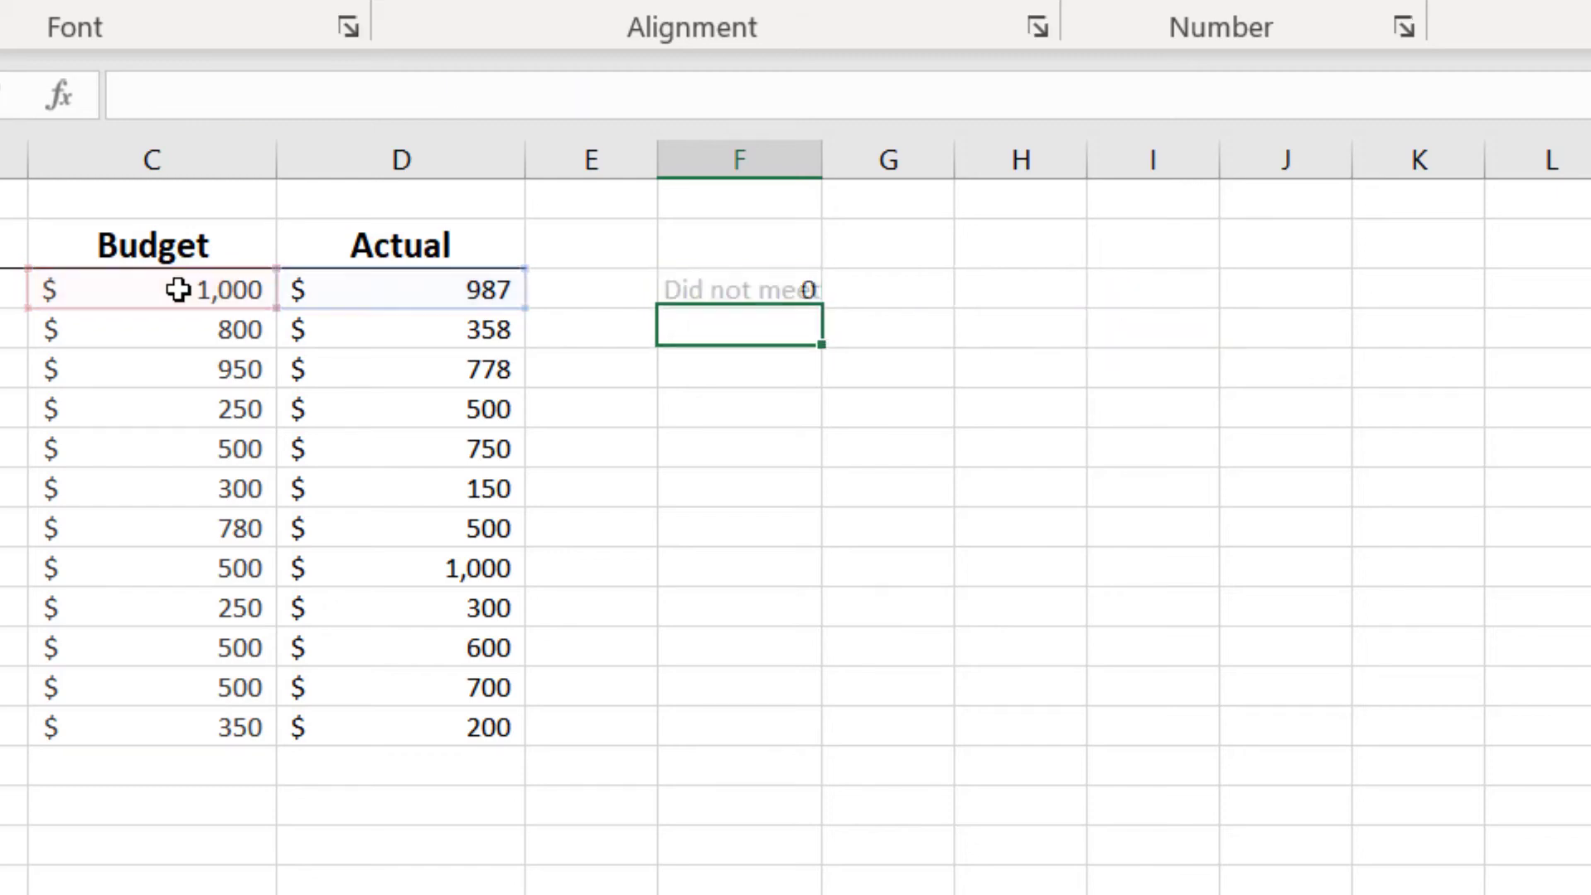
Step: Fit column F to its text and fill the IF formula from F3 down through F14
key(Up)
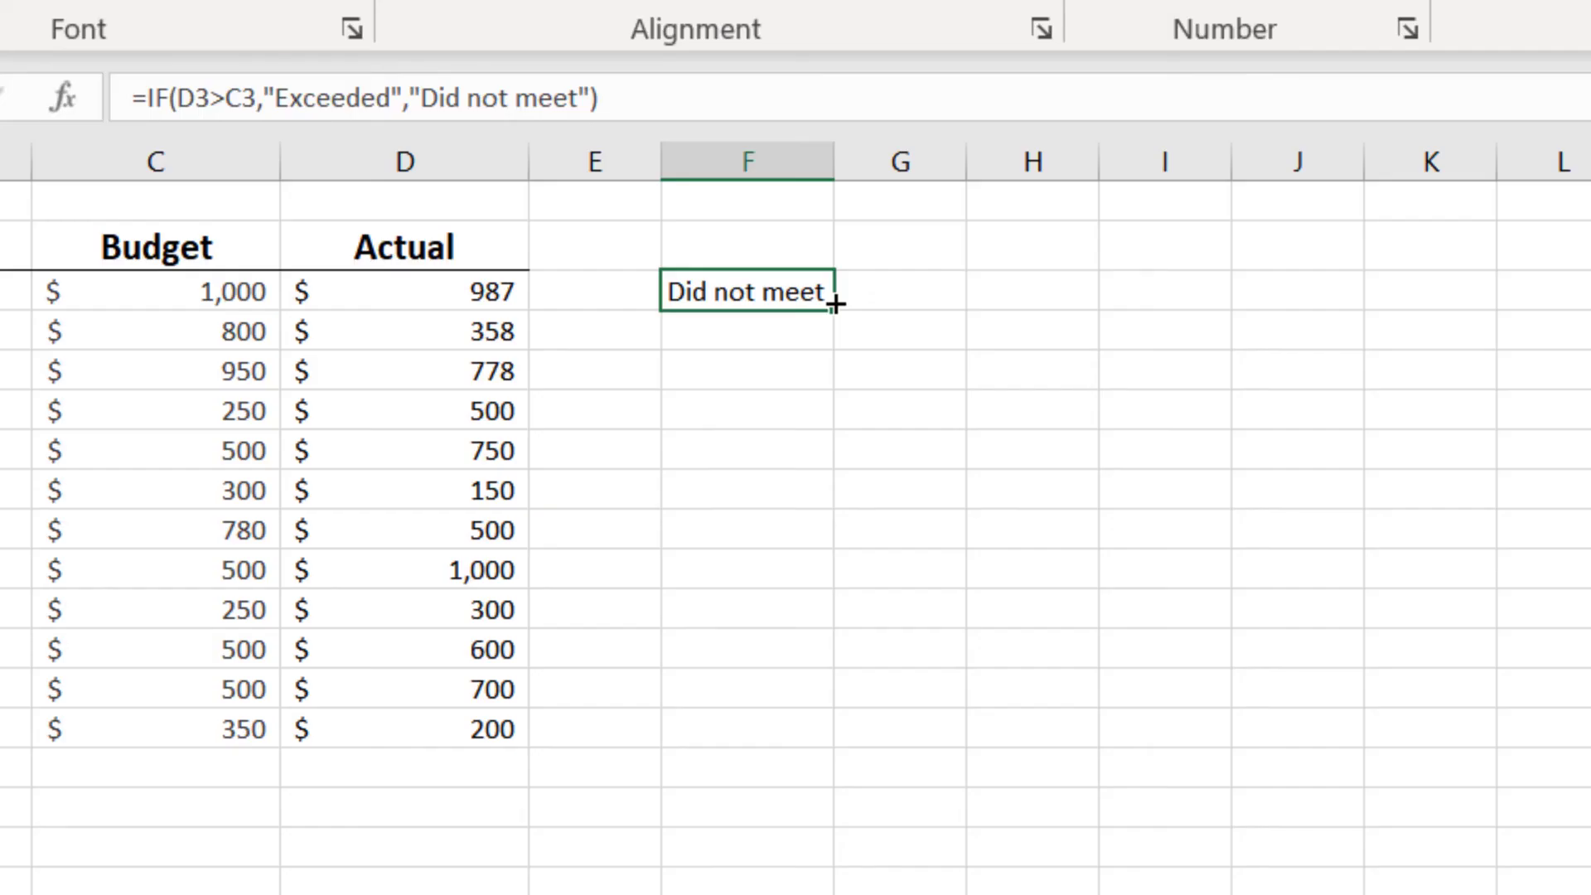
drag(835, 304, 810, 420)
drag(747, 734, 747, 750)
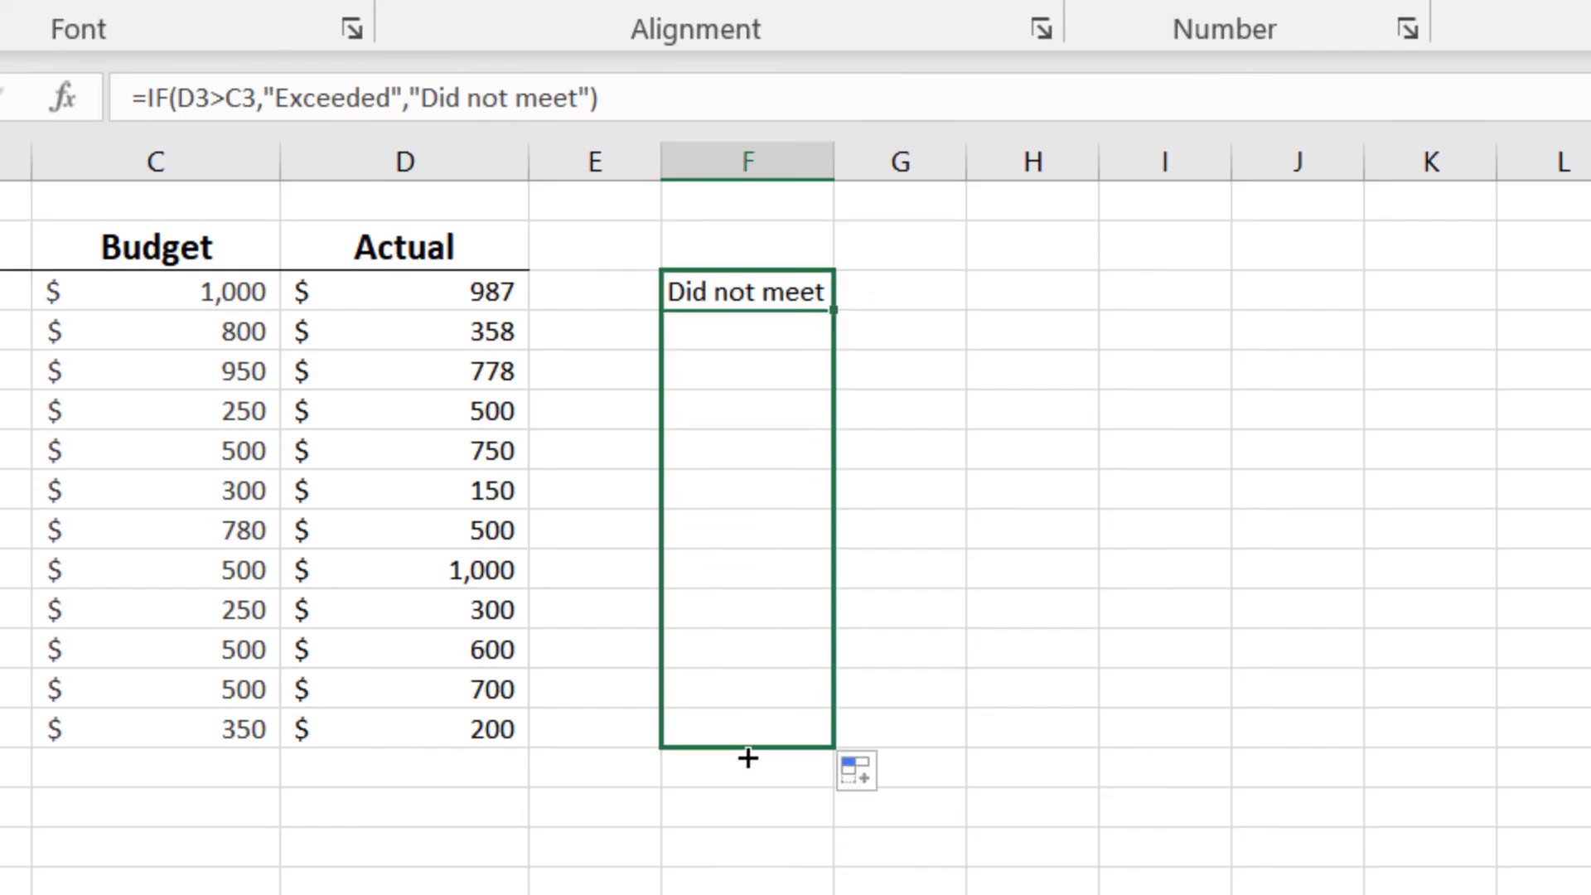
click(1066, 370)
click(761, 412)
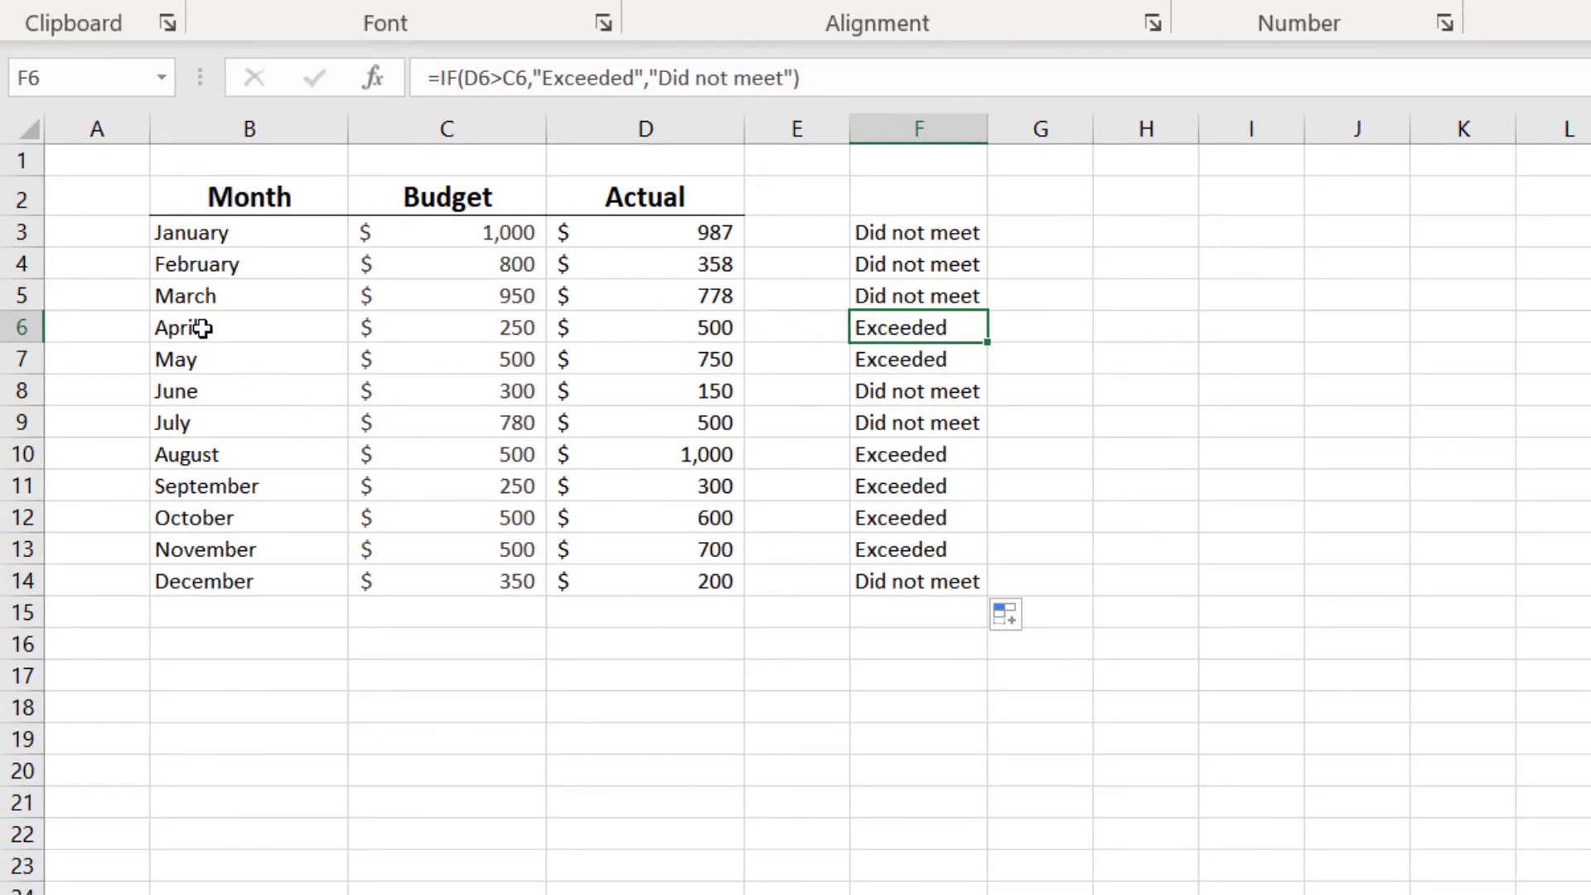
Step: Fill the April–May rows (B6:F7) and the August–November rows (B10:F13) with yellow
drag(202, 329, 927, 351)
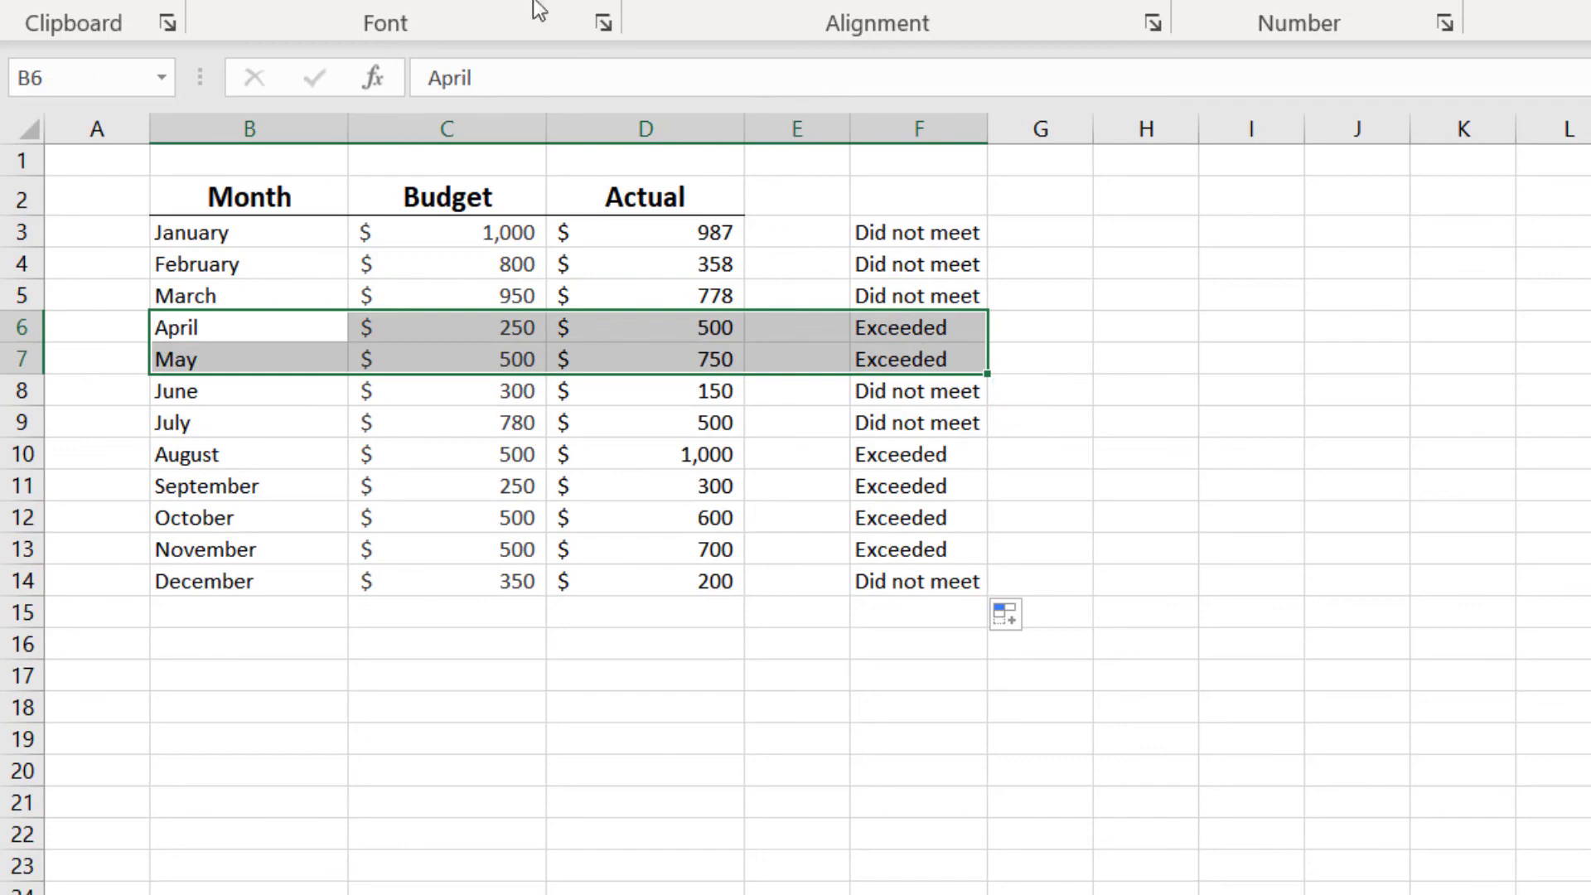
click(502, 1)
click(586, 319)
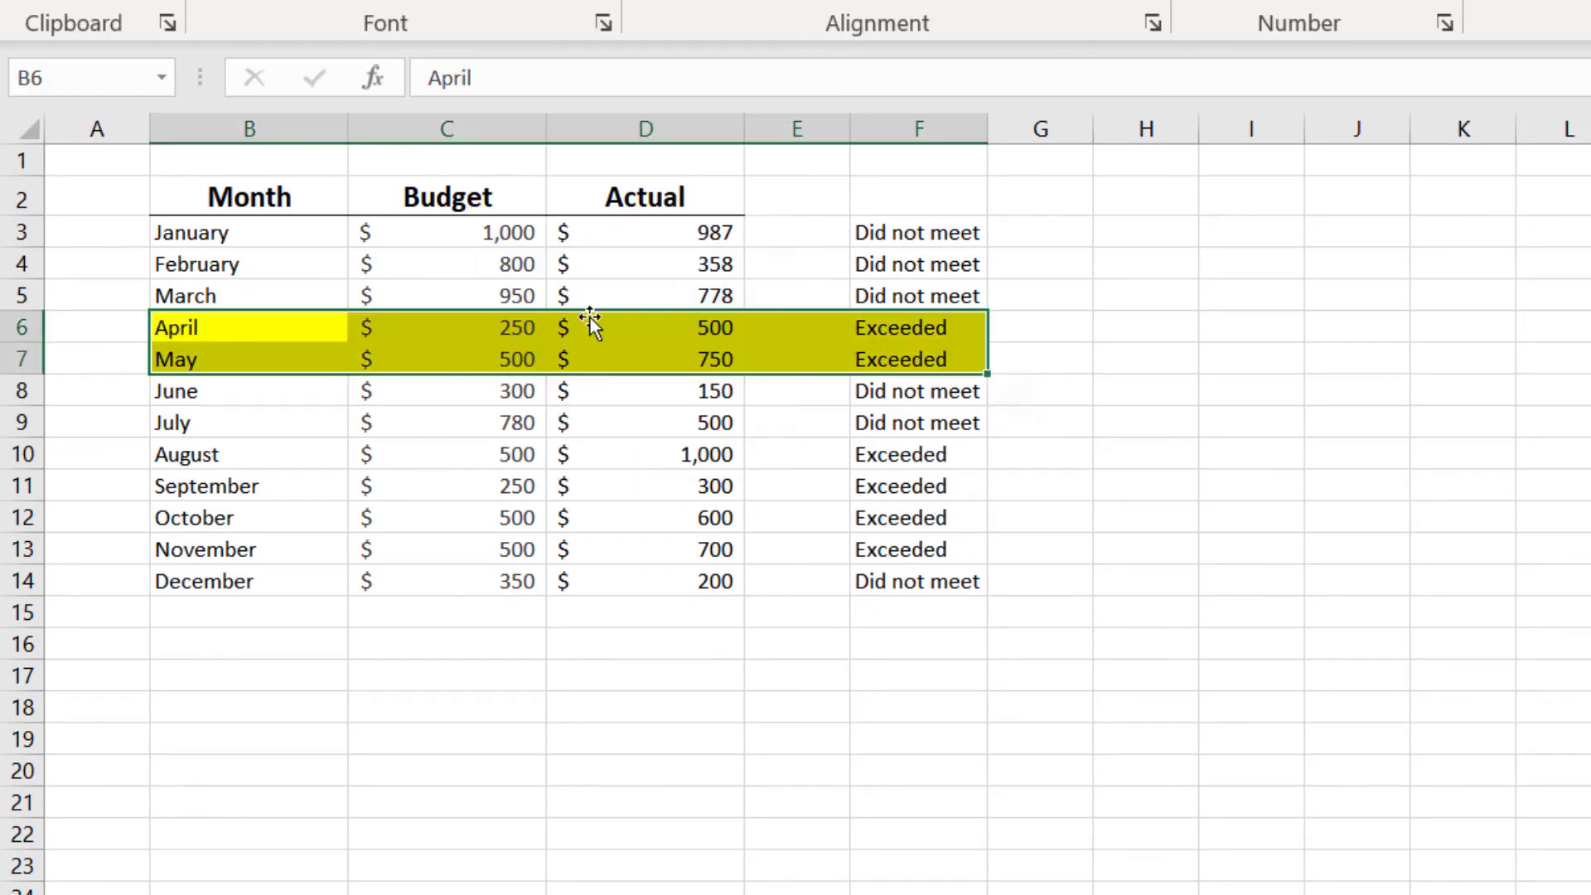
drag(286, 460, 953, 544)
click(503, 4)
click(1219, 455)
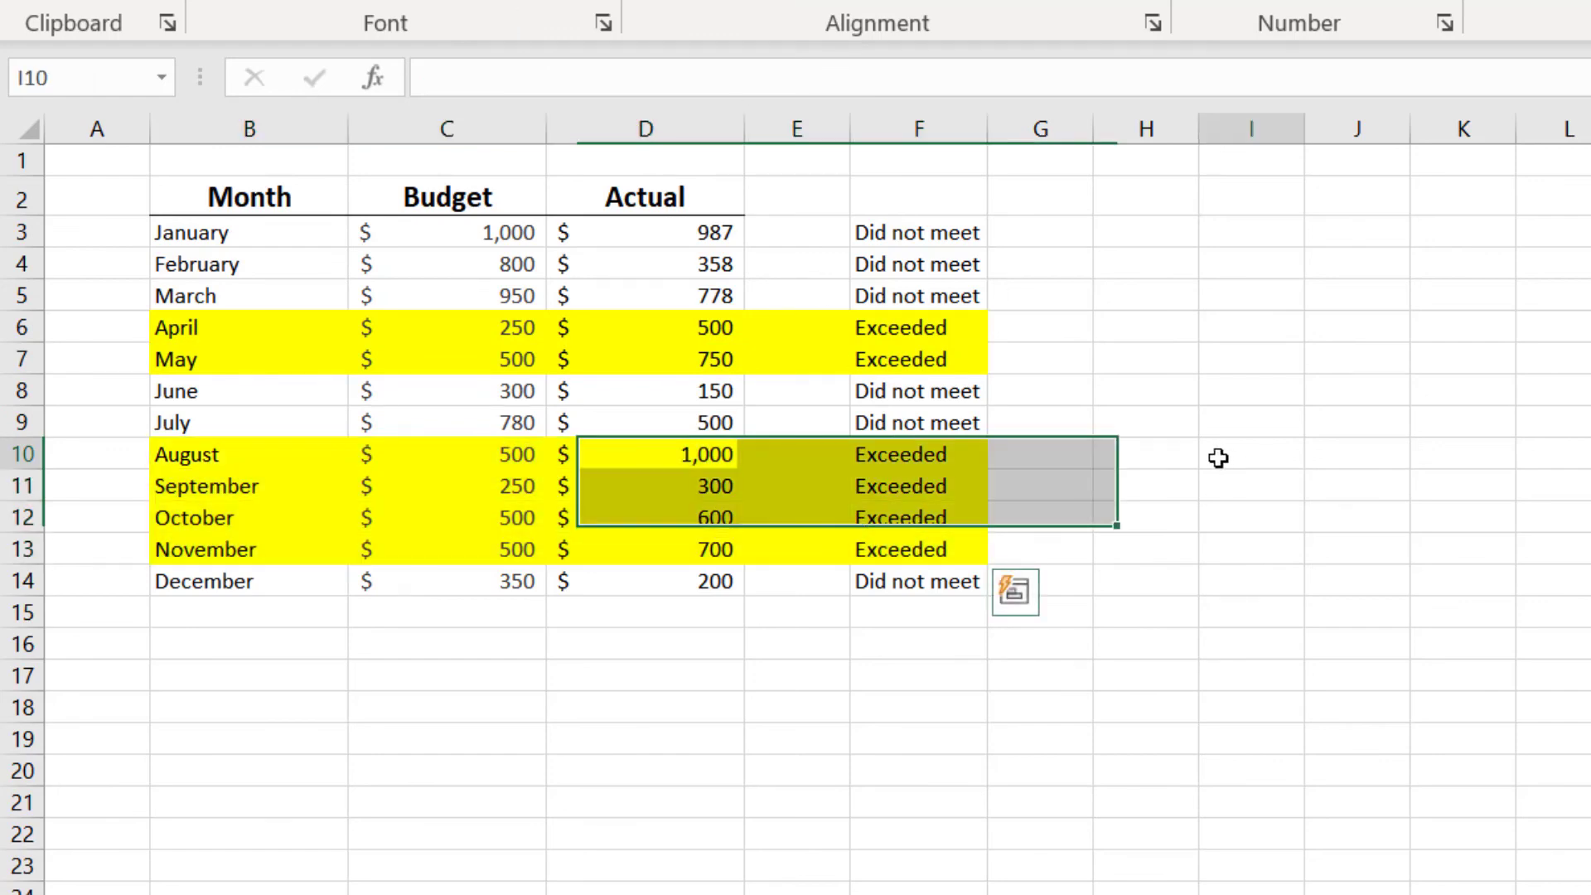
Step: Inspect February's IF formula in F4 and leave the cell without editing it
click(942, 253)
click(901, 92)
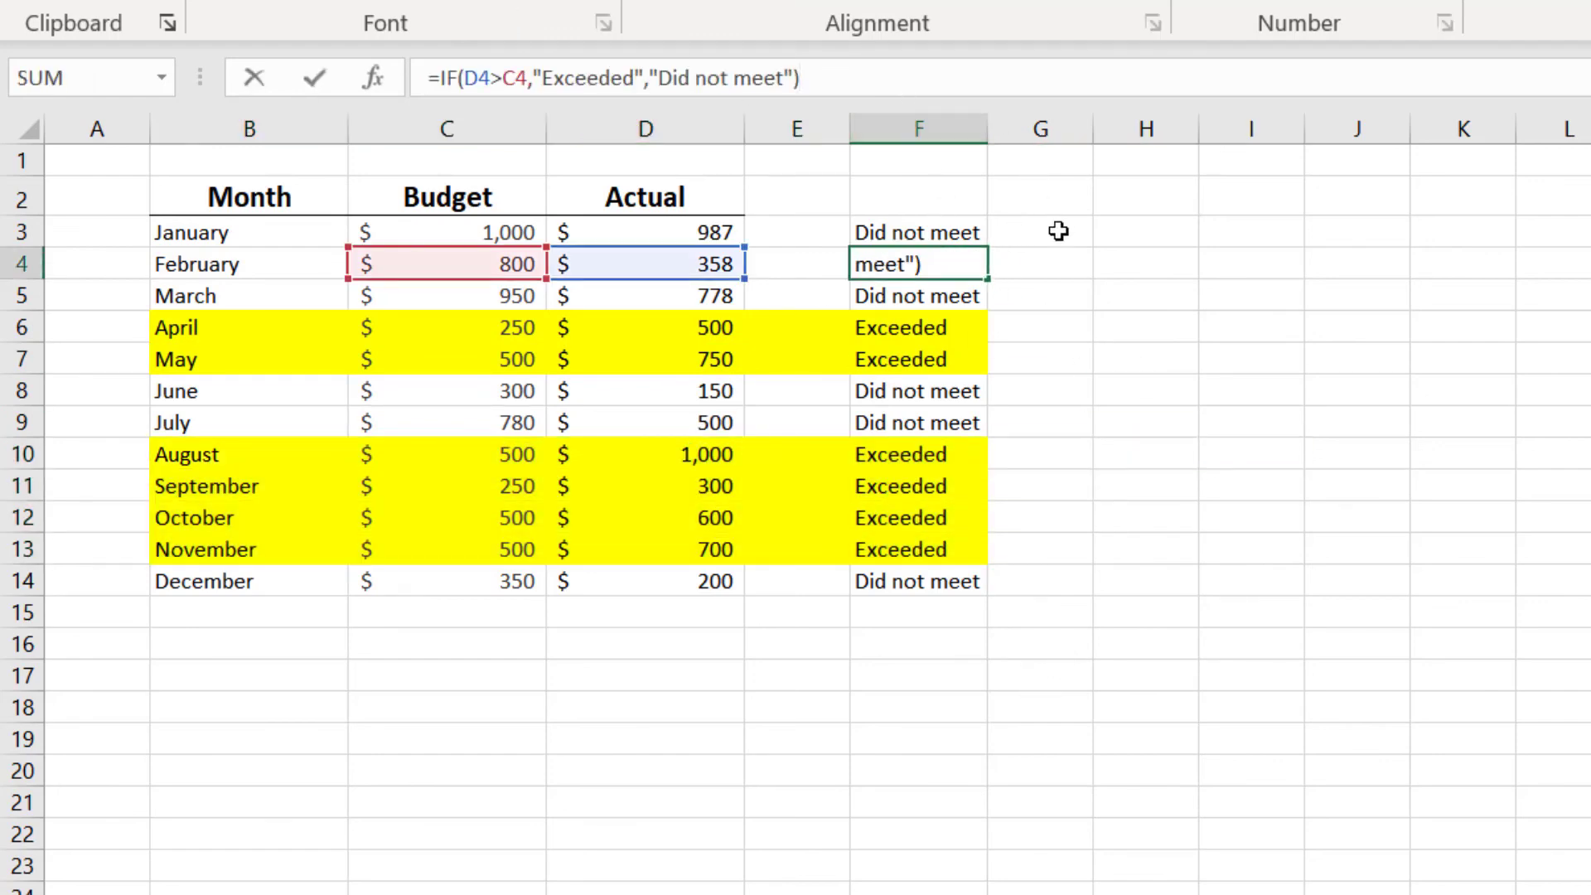
key(Escape)
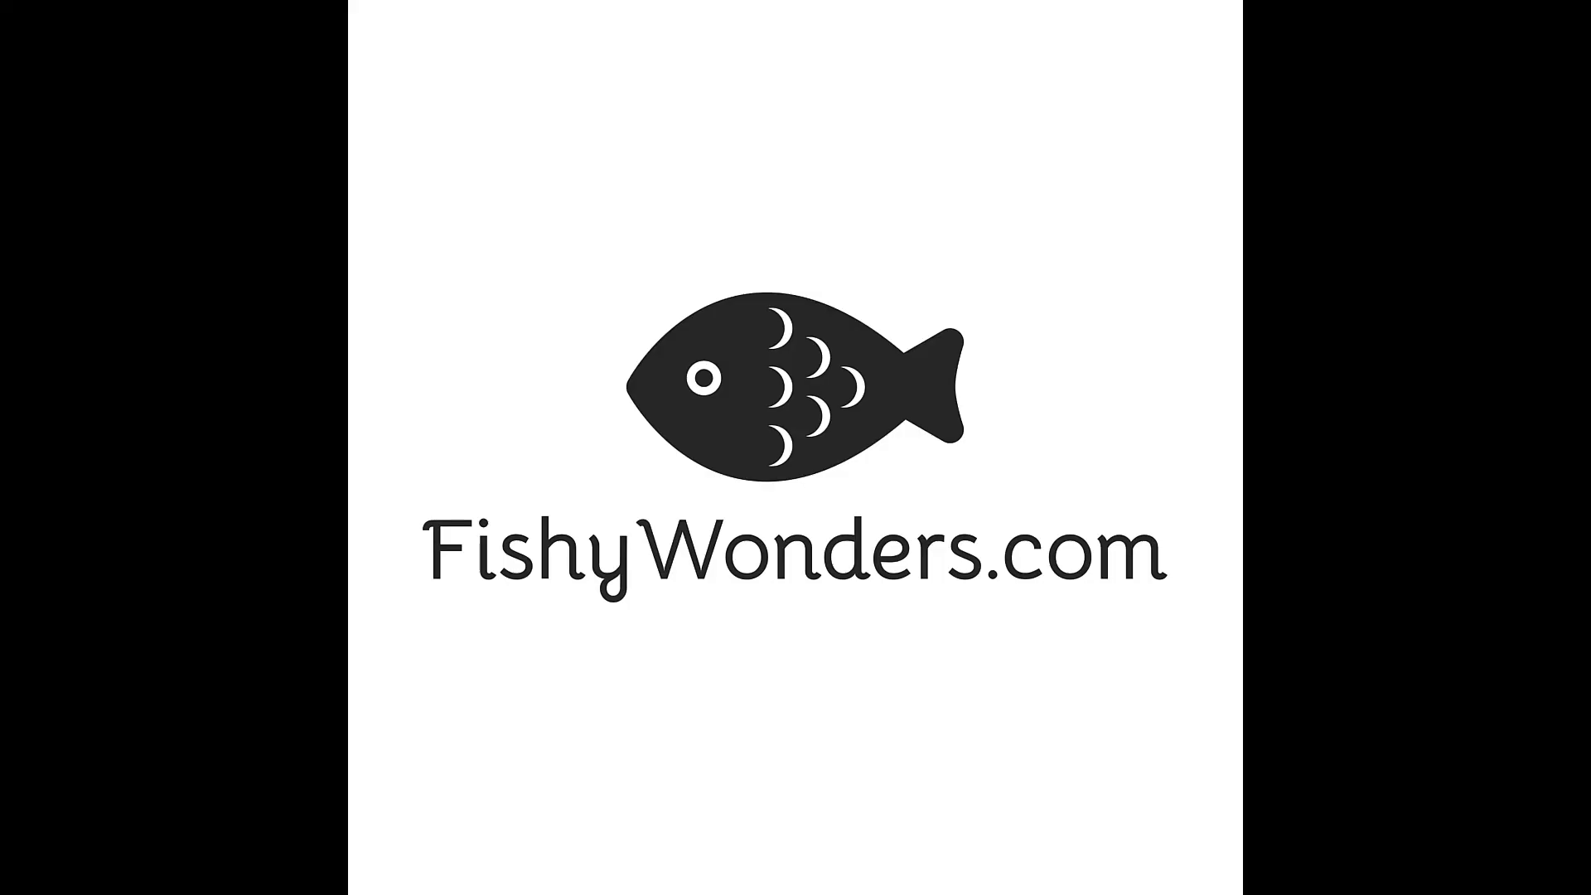